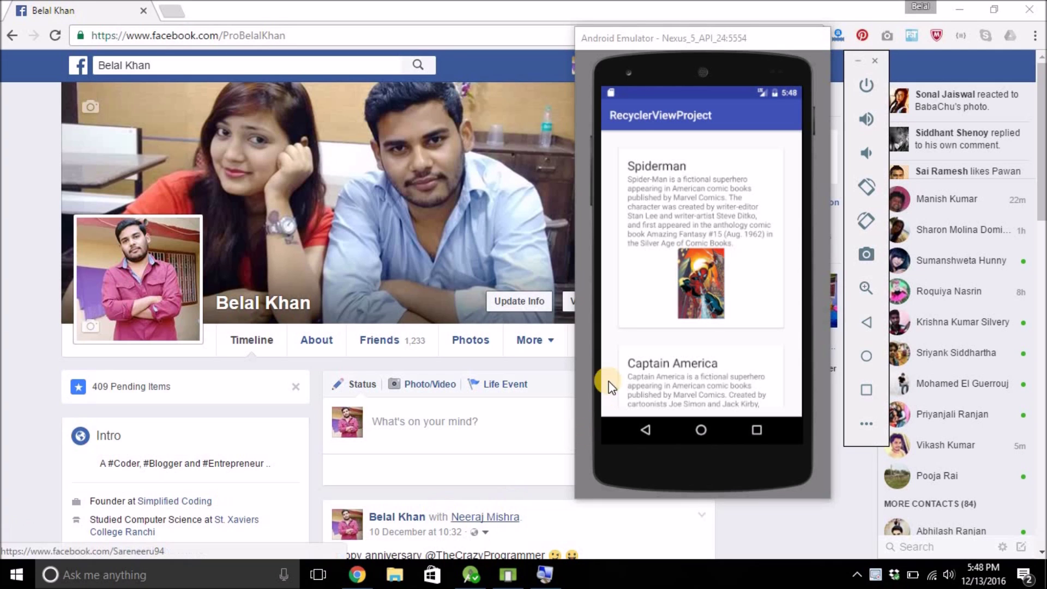
{"action": "left_click_drag", "start_coordinate": [731, 316], "coordinate": [701, 252]}
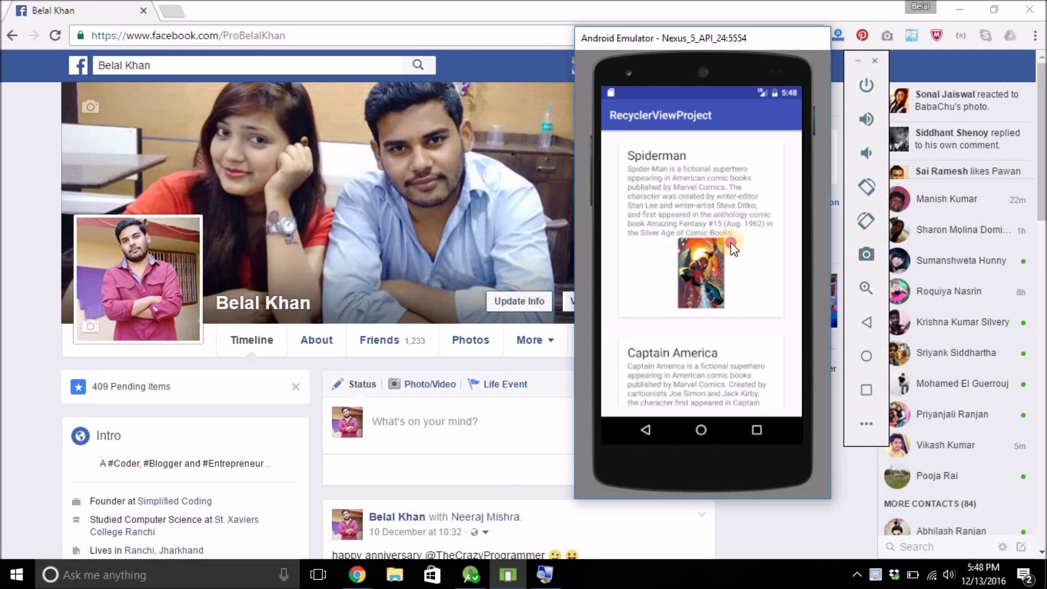
{"action": "left_click_drag", "start_coordinate": [719, 402], "coordinate": [733, 217]}
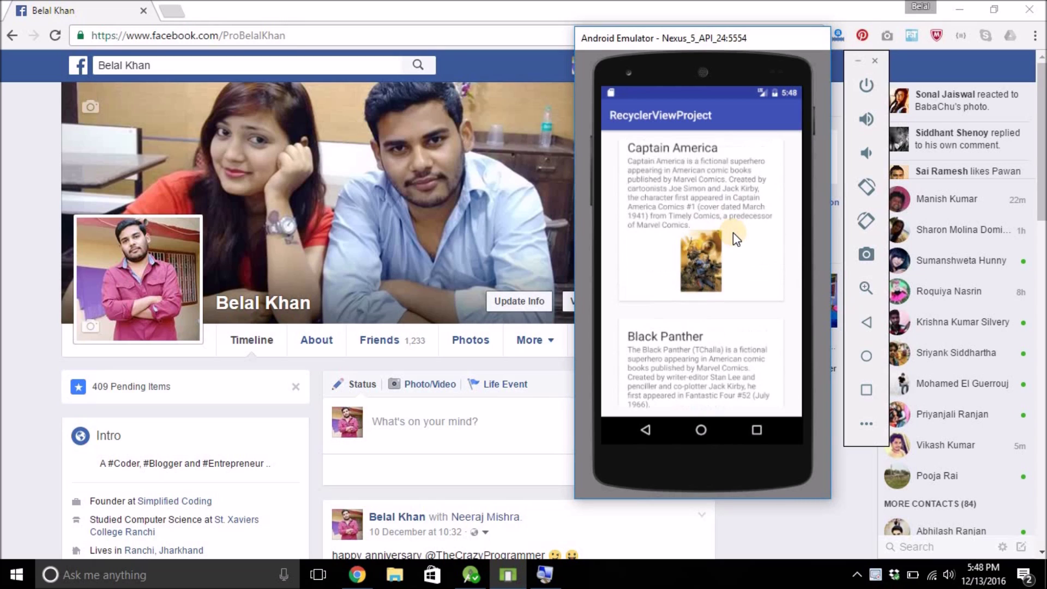
{"action": "left_click_drag", "start_coordinate": [713, 396], "coordinate": [711, 254]}
{"action": "left_click_drag", "start_coordinate": [705, 290], "coordinate": [717, 183]}
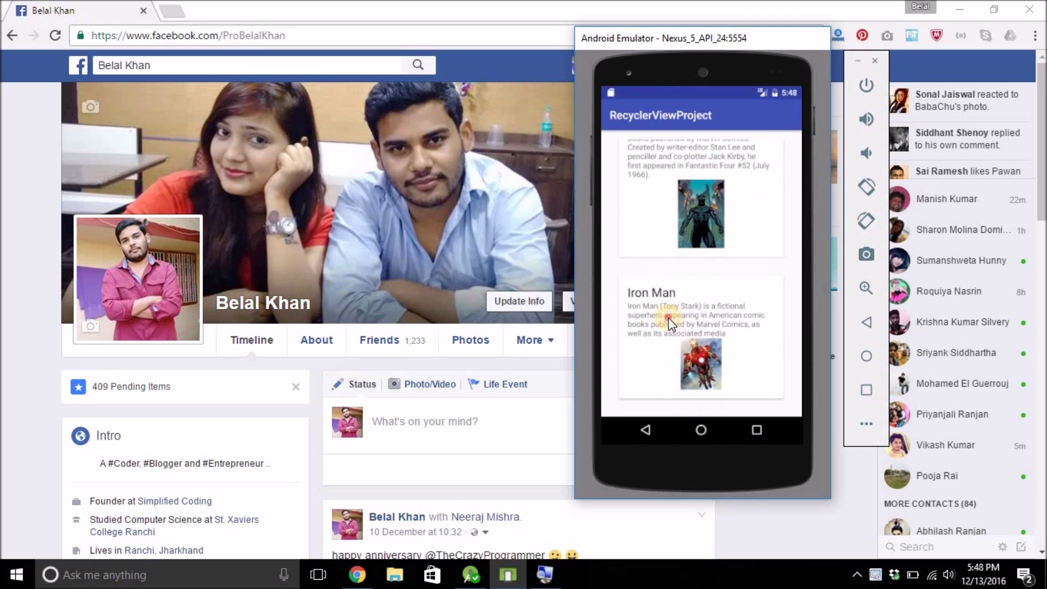
{"action": "scroll", "coordinate": [658, 207], "scroll_direction": "up", "scroll_amount": 3}
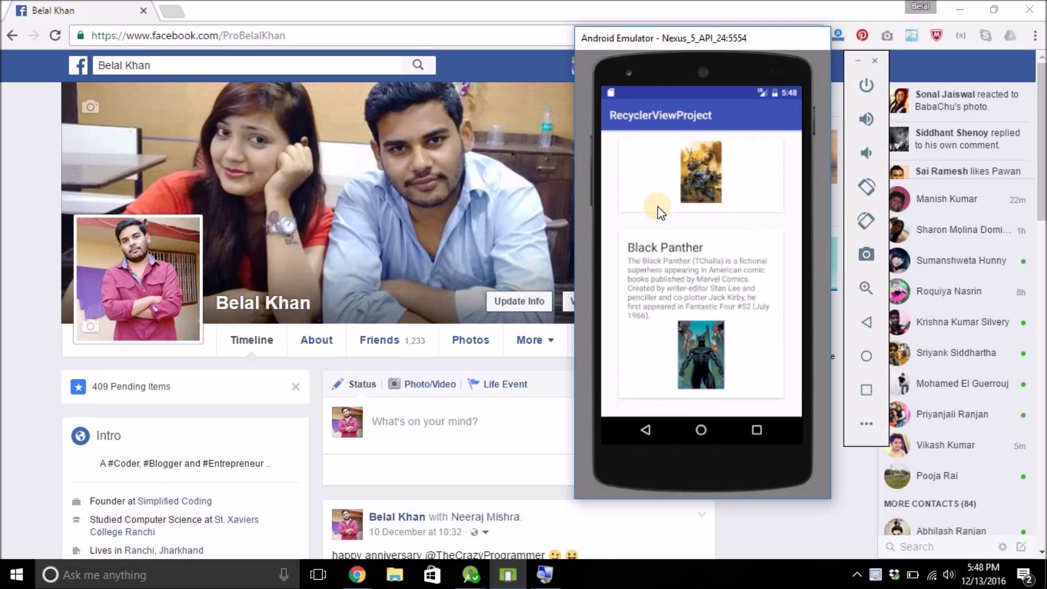
{"action": "scroll", "coordinate": [658, 207], "scroll_direction": "up", "scroll_amount": 3}
{"action": "scroll", "coordinate": [658, 206], "scroll_direction": "up", "scroll_amount": 3}
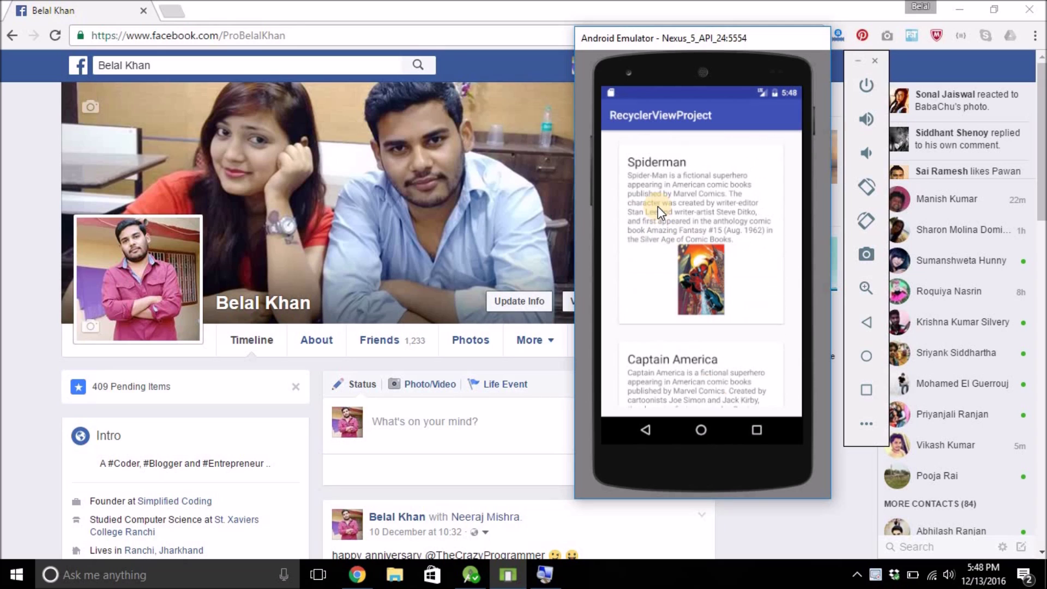
Step: Add android:id="@+id/linearLayout" to the inner LinearLayout's opening tag in list_item.xml
{"action": "left_click", "coordinate": [479, 574]}
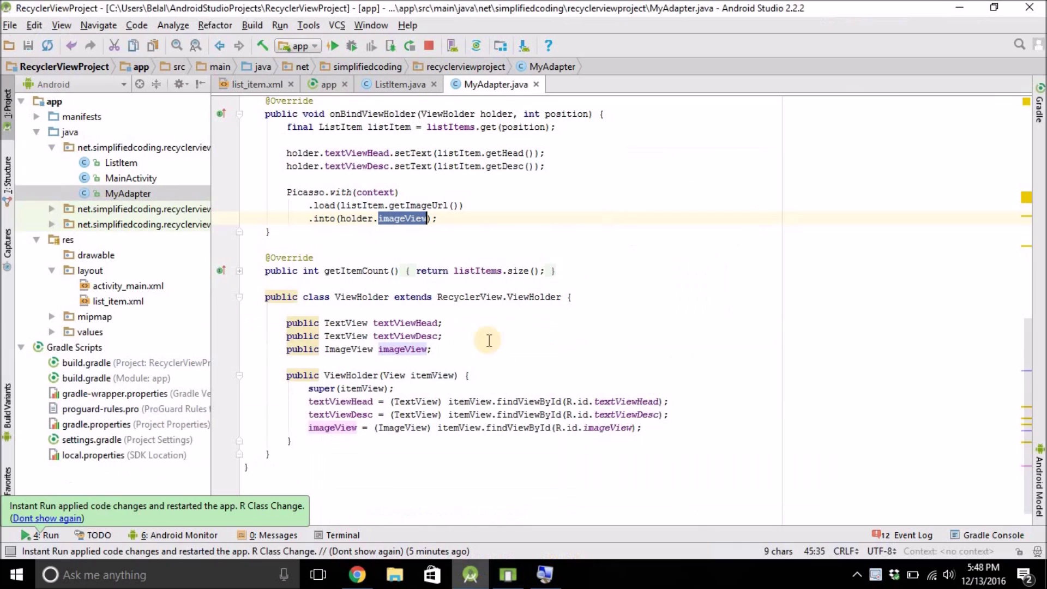
{"action": "left_click", "coordinate": [253, 84]}
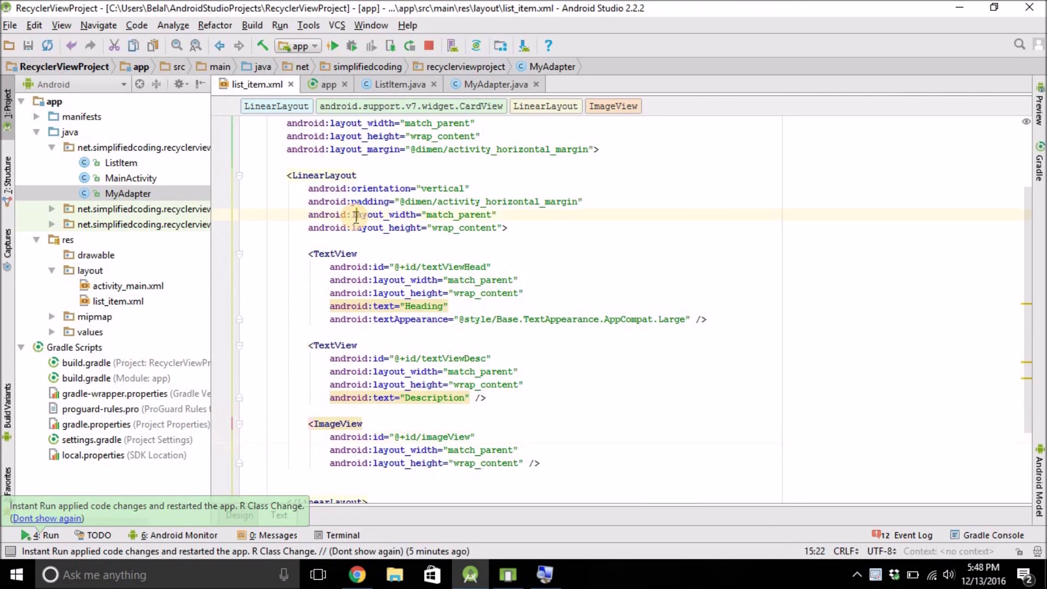
{"action": "left_click", "coordinate": [357, 306]}
{"action": "key", "text": "Down"}
{"action": "key", "text": "Down"}
{"action": "key", "text": "Down"}
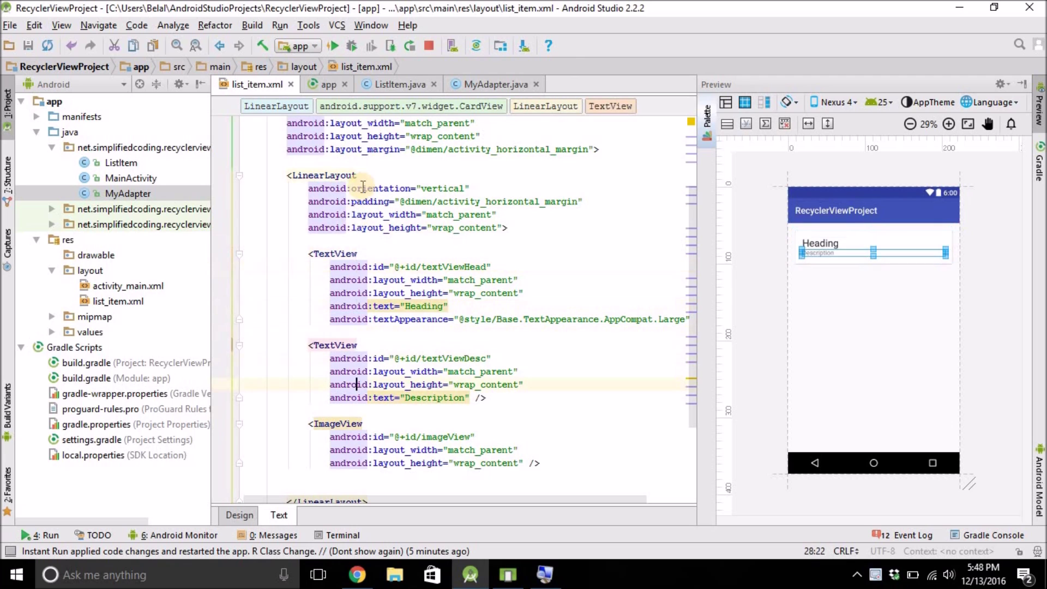
{"action": "left_click", "coordinate": [358, 176]}
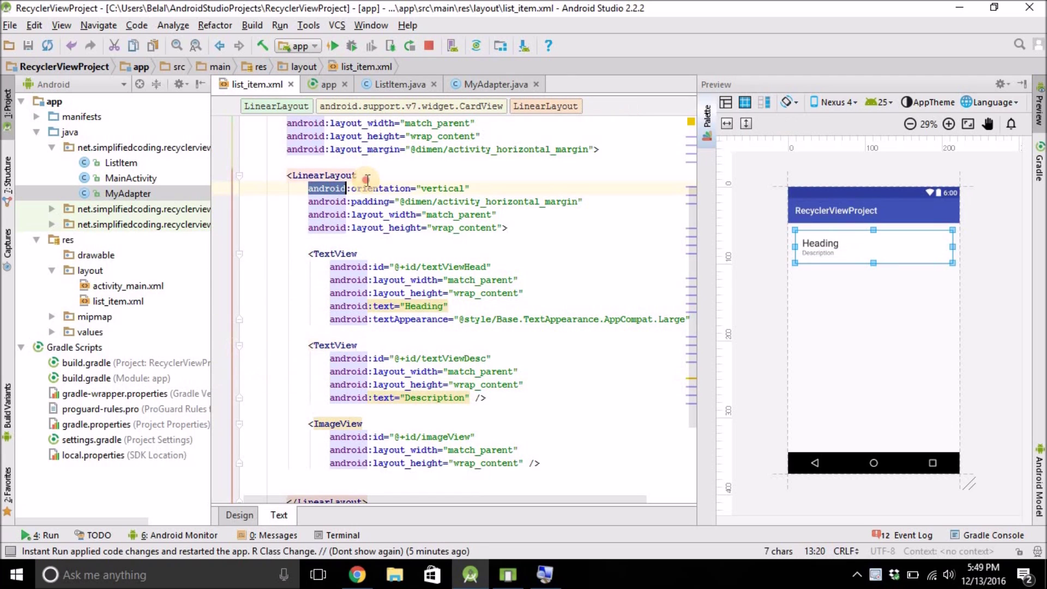
{"action": "key", "text": "Return"}
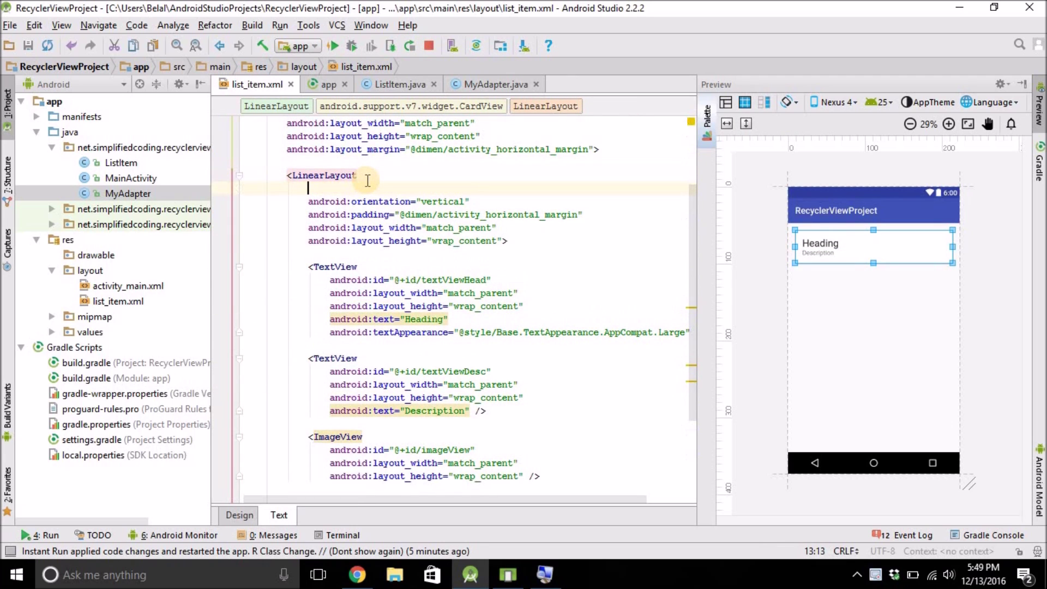
{"action": "type", "text": "id"}
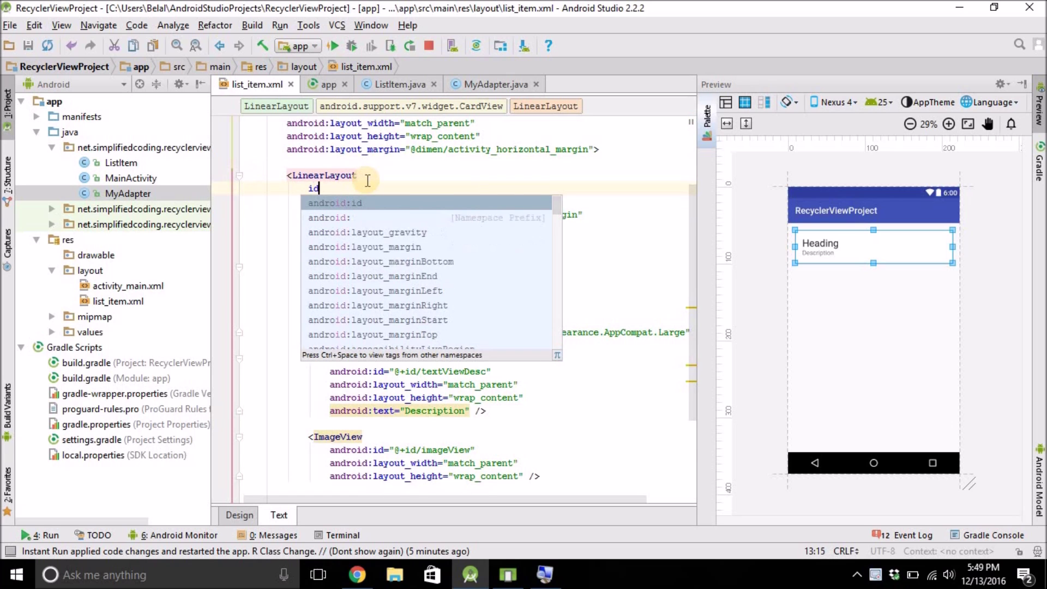
{"action": "key", "text": "Return"}
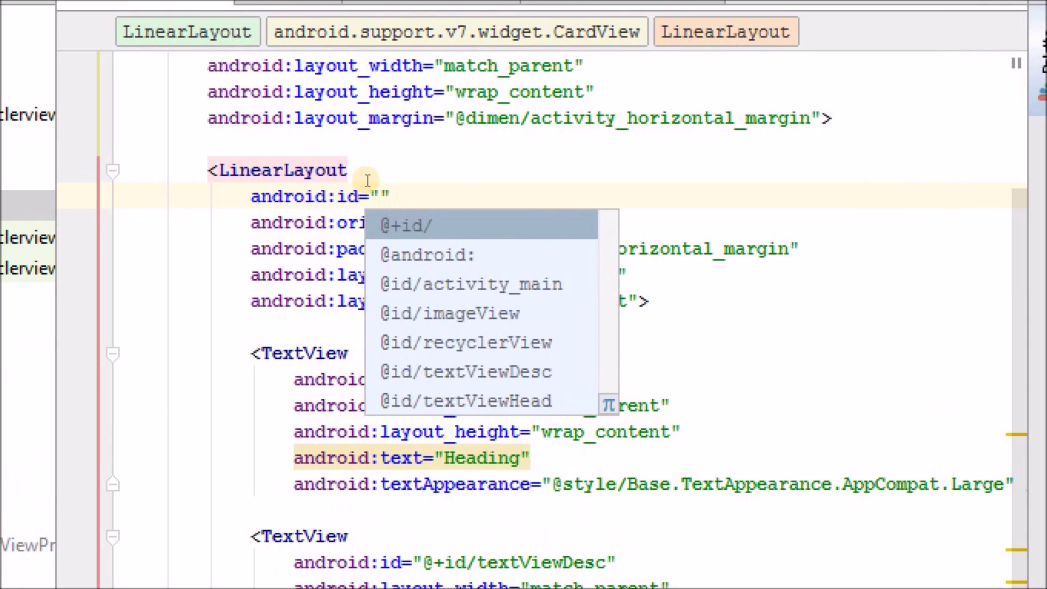
{"action": "key", "text": "Return"}
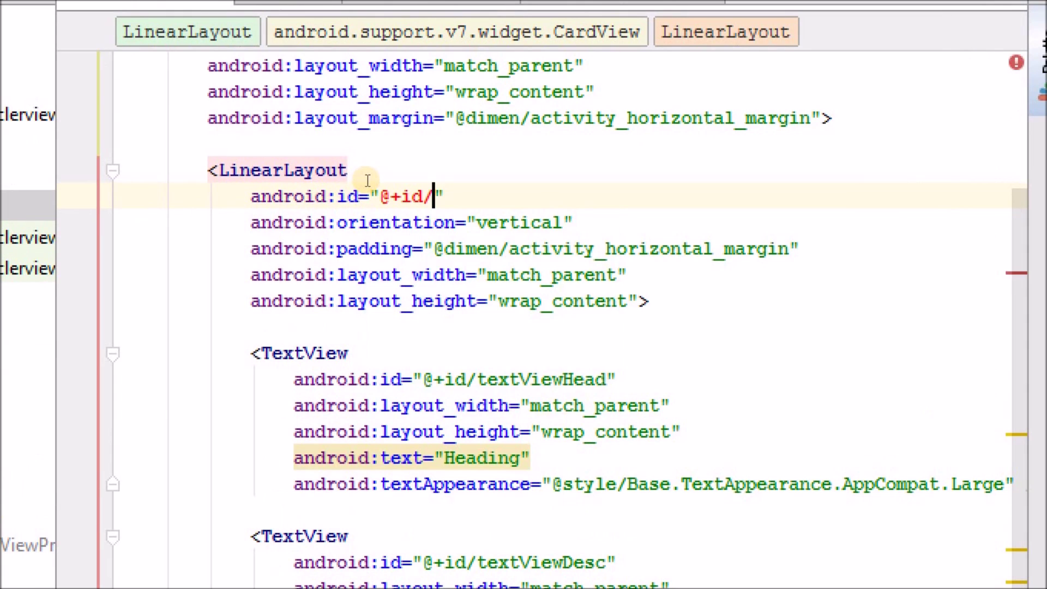
{"action": "type", "text": "linearLayout"}
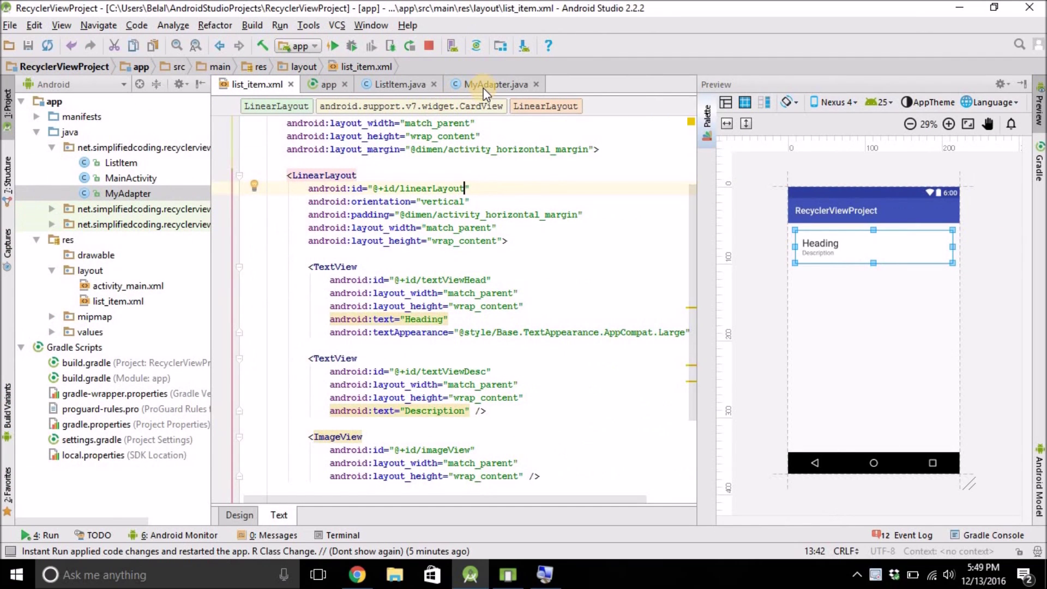
Step: Declare a public LinearLayout linearLayout field below the imageView field in MyAdapter's ViewHolder
{"action": "left_click", "coordinate": [484, 86]}
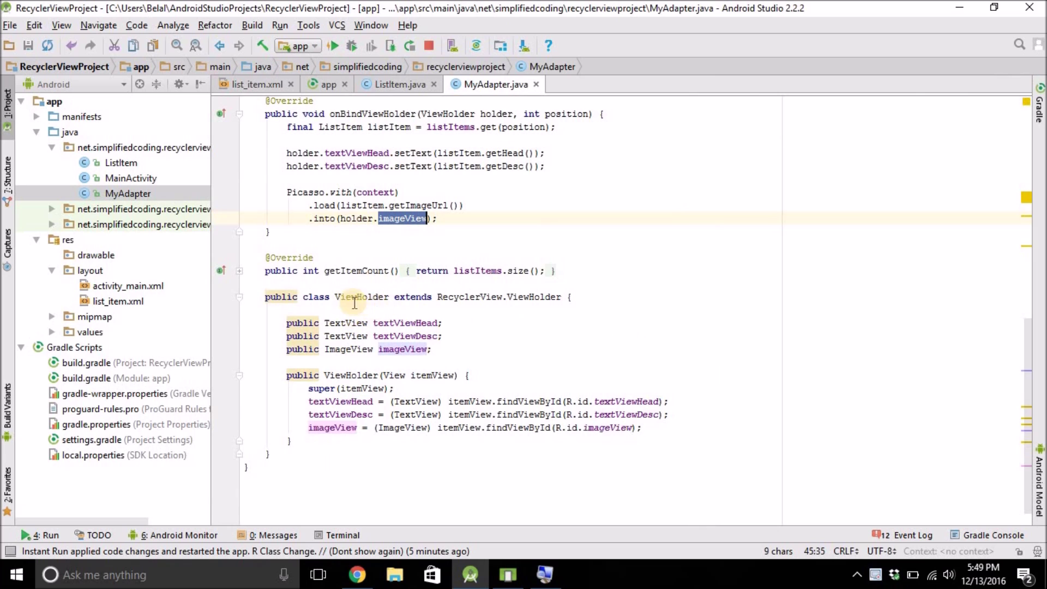
{"action": "left_click", "coordinate": [435, 349]}
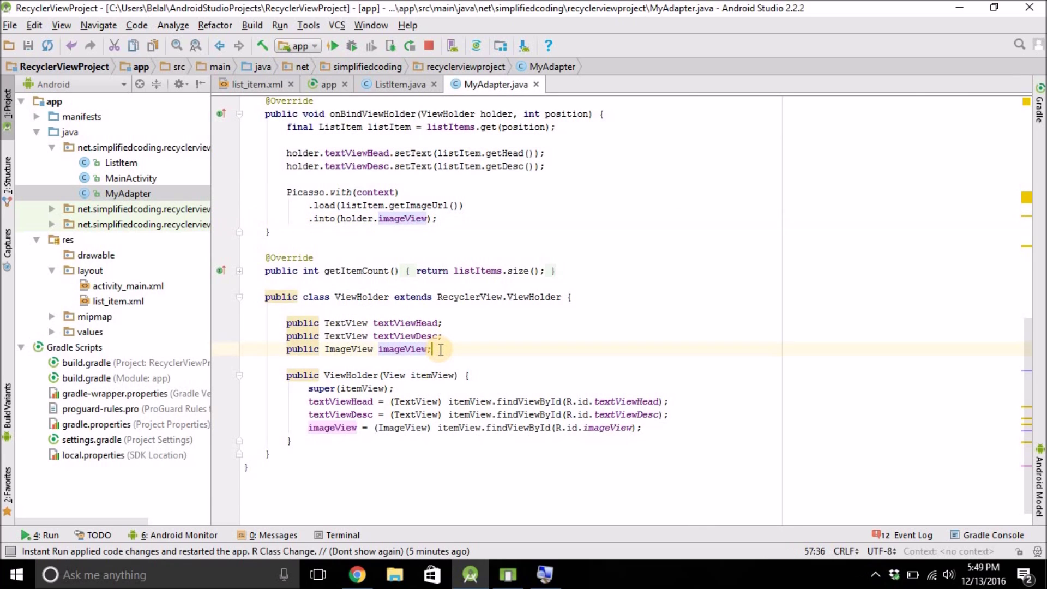
{"action": "key", "text": "Return"}
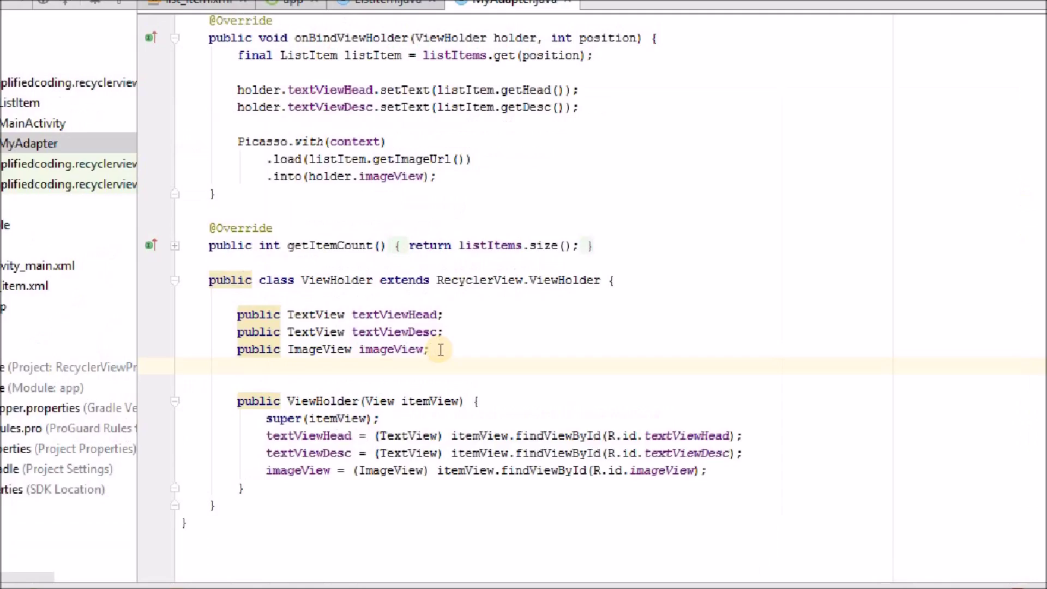
{"action": "type", "text": "public Li"}
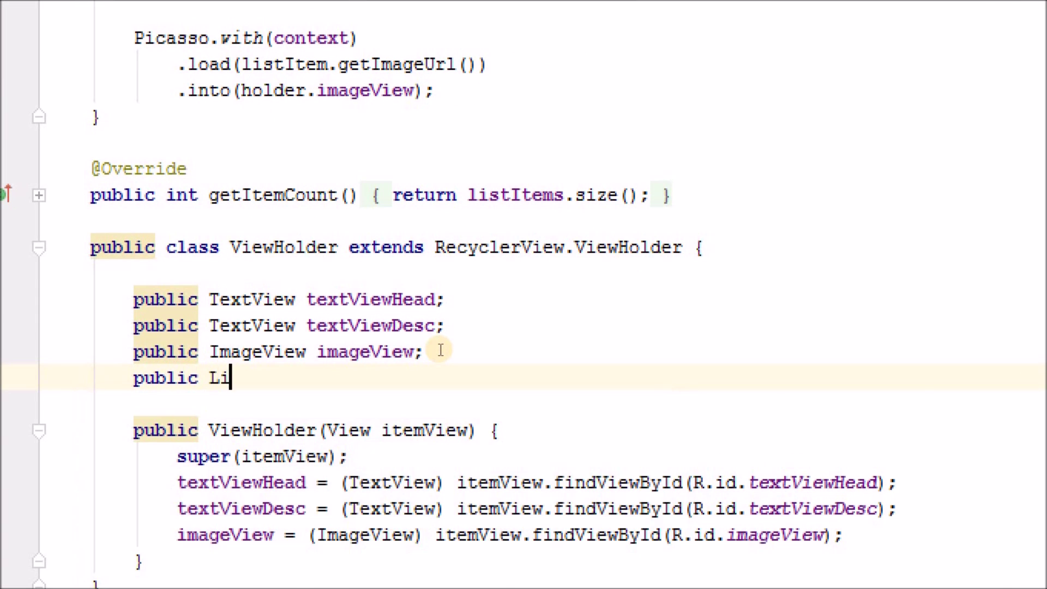
{"action": "type", "text": "n"}
{"action": "key", "text": "Return"}
{"action": "type", "text": "lin"}
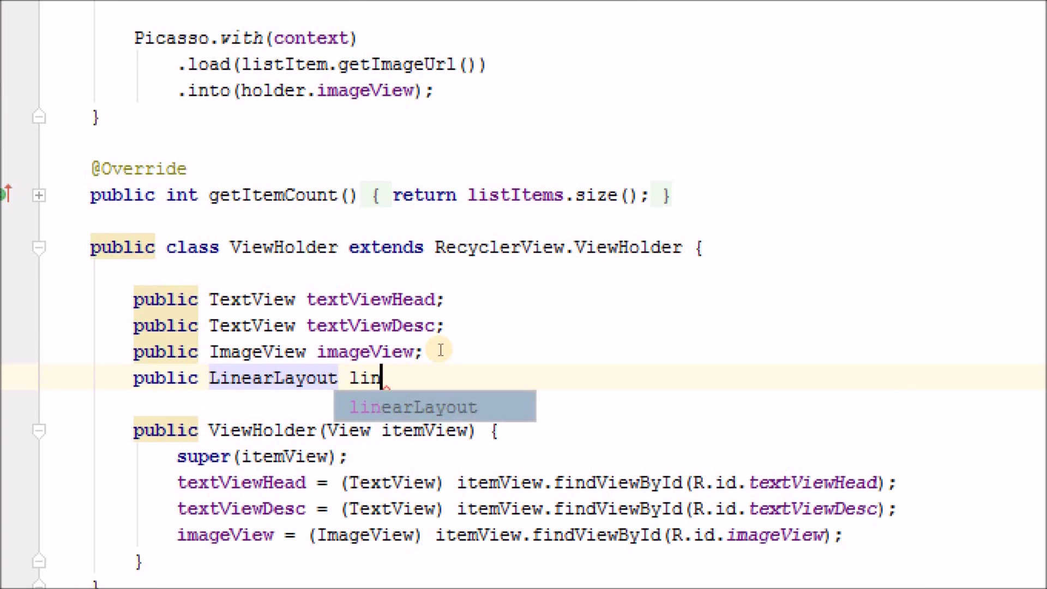
{"action": "key", "text": "Return"}
{"action": "type", "text": ";"}
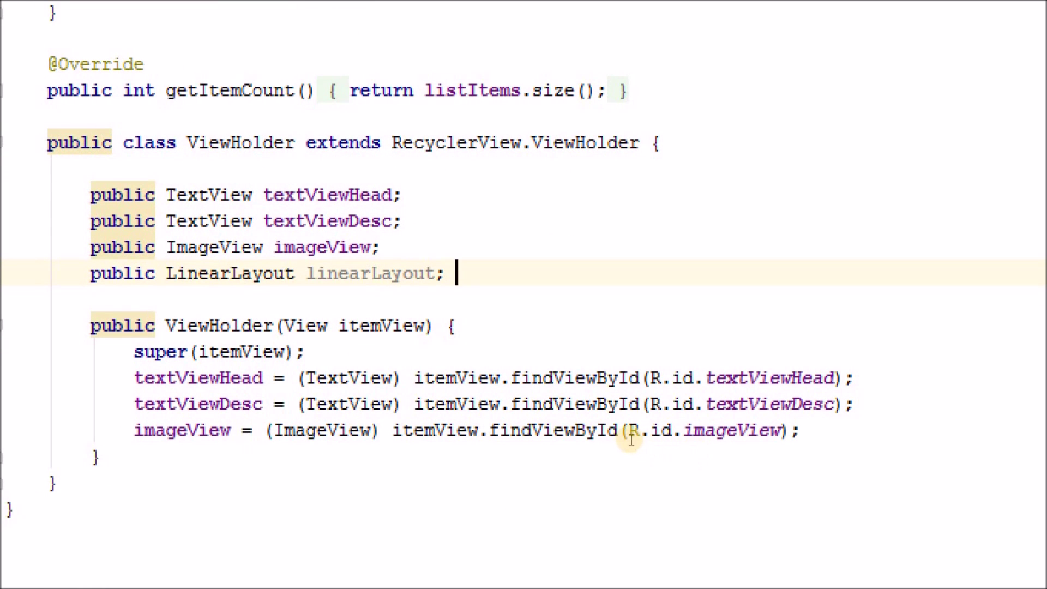
Step: Assign linearLayout = (LinearLayout) itemView.findViewById(R.id.linearLayout) in the ViewHolder constructor
{"action": "key", "text": "Return"}
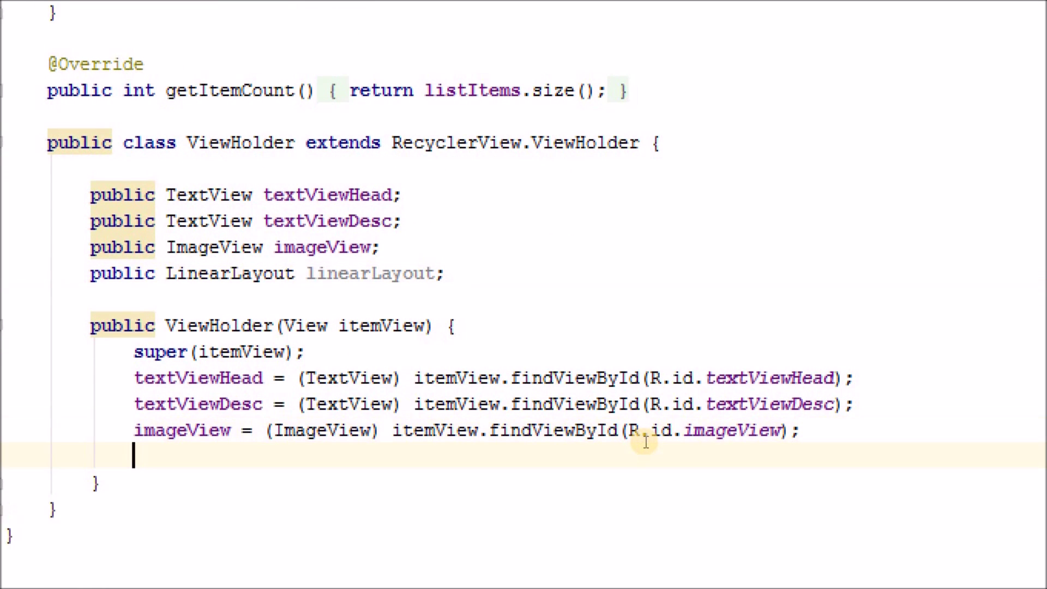
{"action": "type", "text": "lin"}
{"action": "key", "text": "Return"}
{"action": "type", "text": "="}
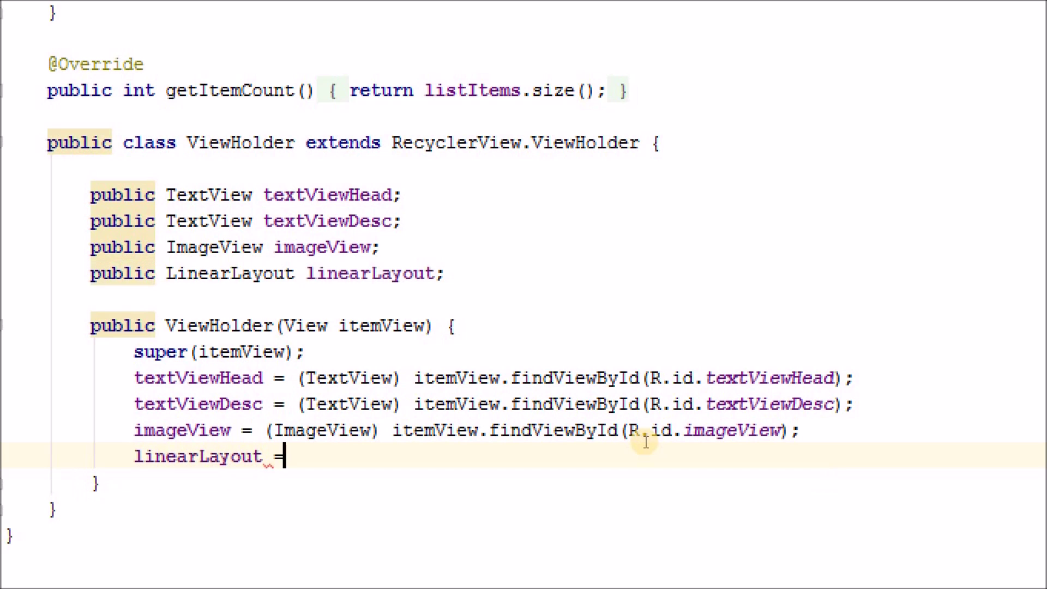
{"action": "type", "text": " (Lin"}
{"action": "key", "text": "Return"}
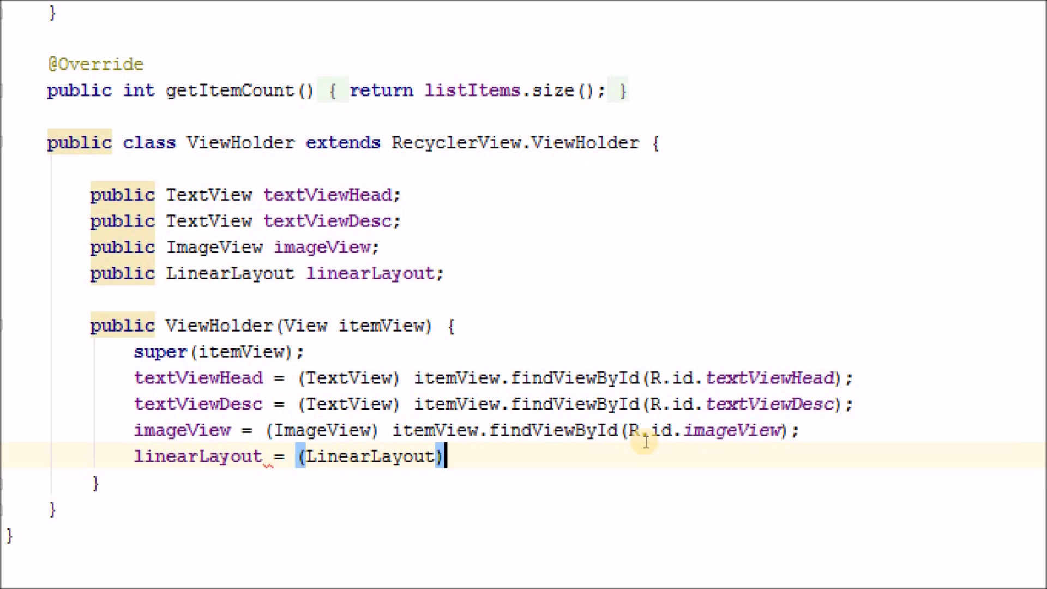
{"action": "type", "text": " it"}
{"action": "key", "text": "Return"}
{"action": "type", "text": ".f"}
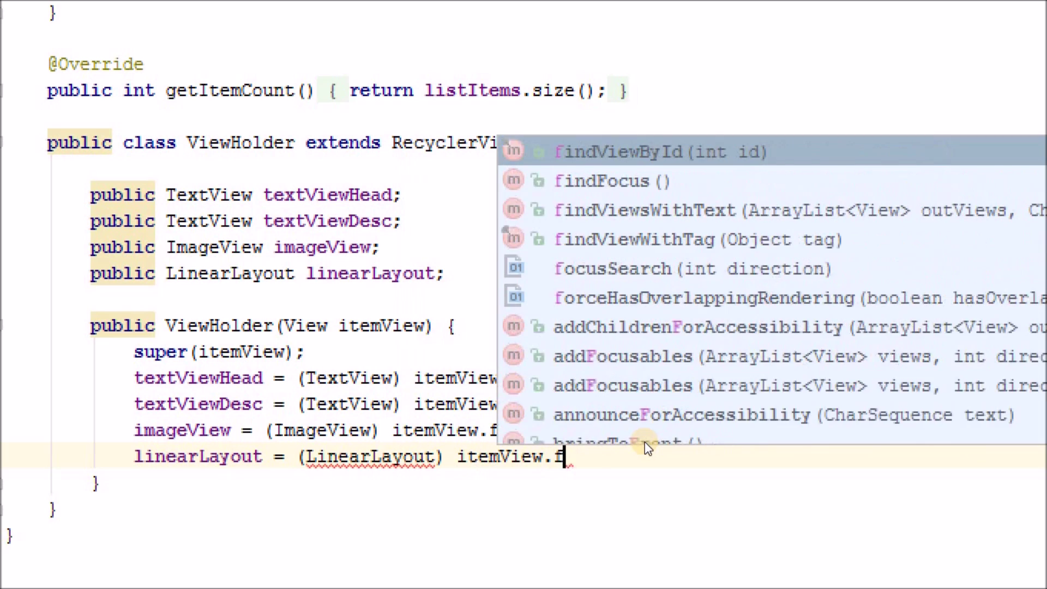
{"action": "type", "text": "in"}
{"action": "key", "text": "Return"}
{"action": "type", "text": "R.id.lin"}
{"action": "key", "text": "Return"}
{"action": "key", "text": "End"}
{"action": "type", "text": ";"}
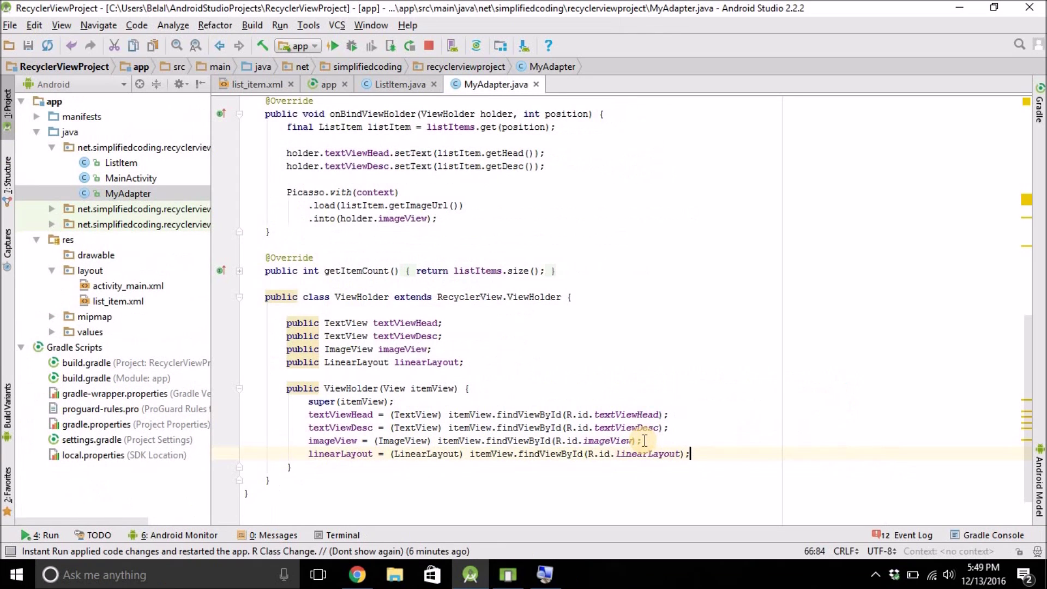
{"action": "scroll", "coordinate": [475, 328], "scroll_direction": "up", "scroll_amount": 1}
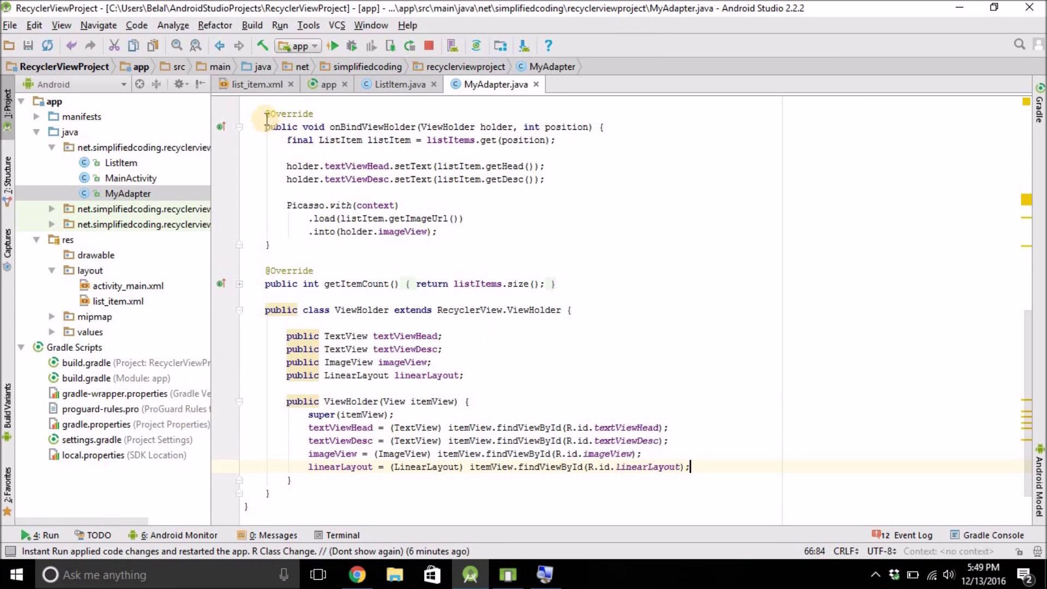
Step: Add holder.linearLayout.setOnClickListener(new View.OnClickListener) with a generated empty onClick(View view) stub
{"action": "left_click_drag", "start_coordinate": [262, 113], "coordinate": [450, 240]}
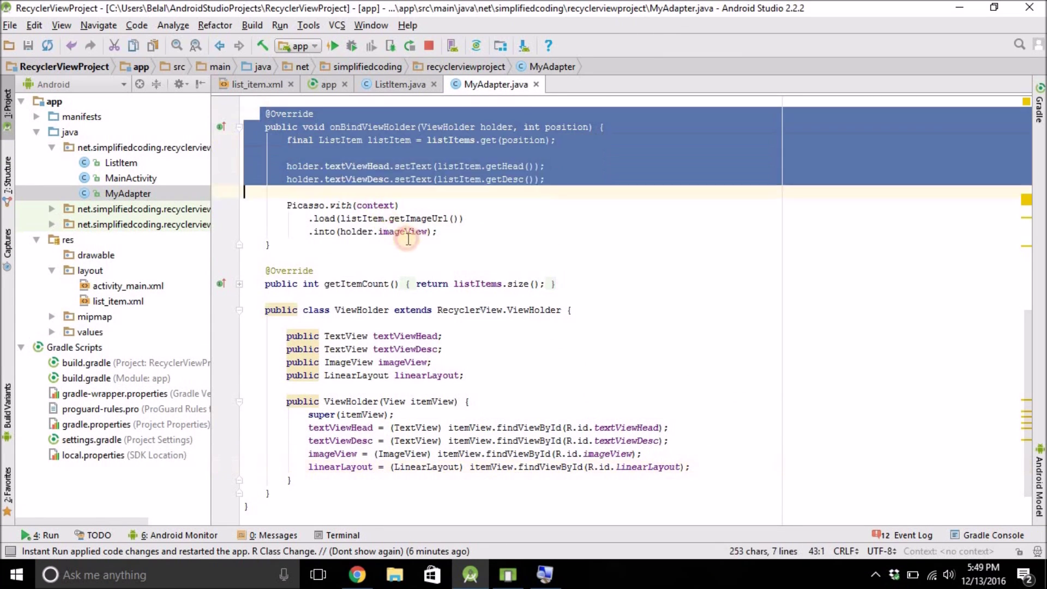
{"action": "left_click", "coordinate": [447, 234]}
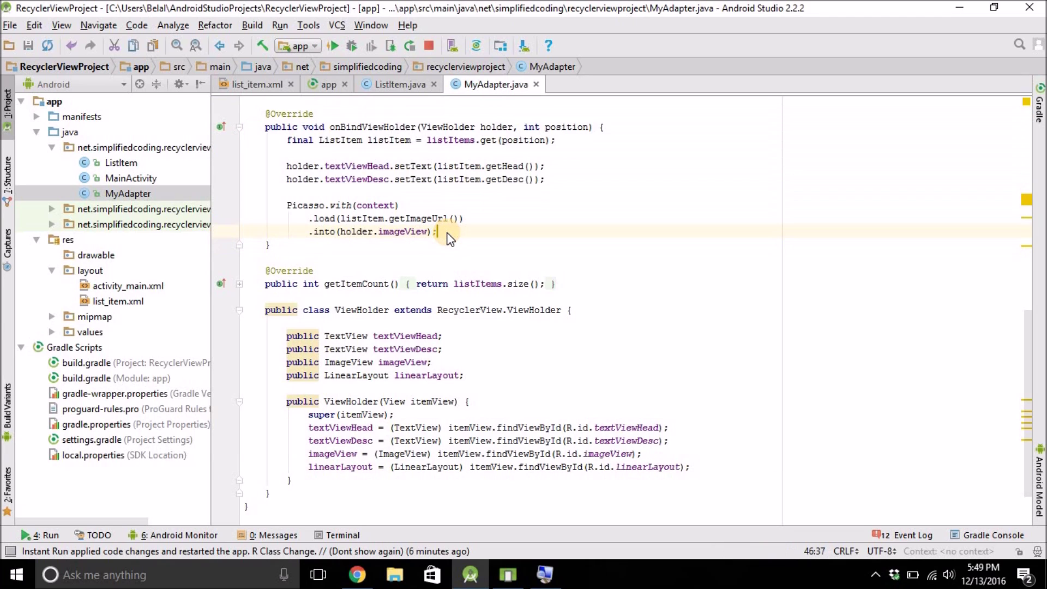
{"action": "key", "text": "Return"}
{"action": "key", "text": "Return"}
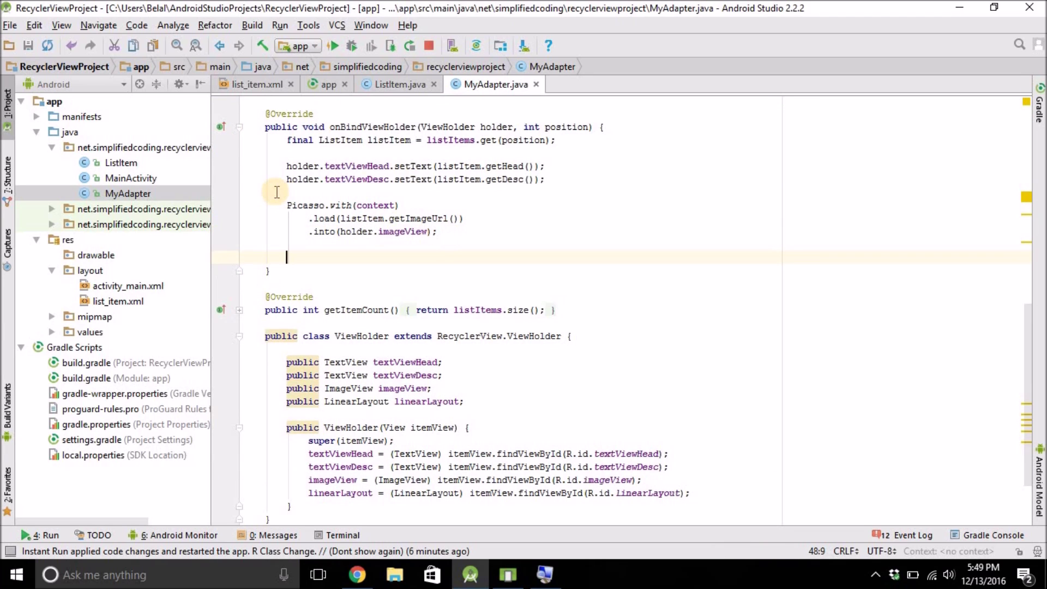
{"action": "type", "text": "ho"}
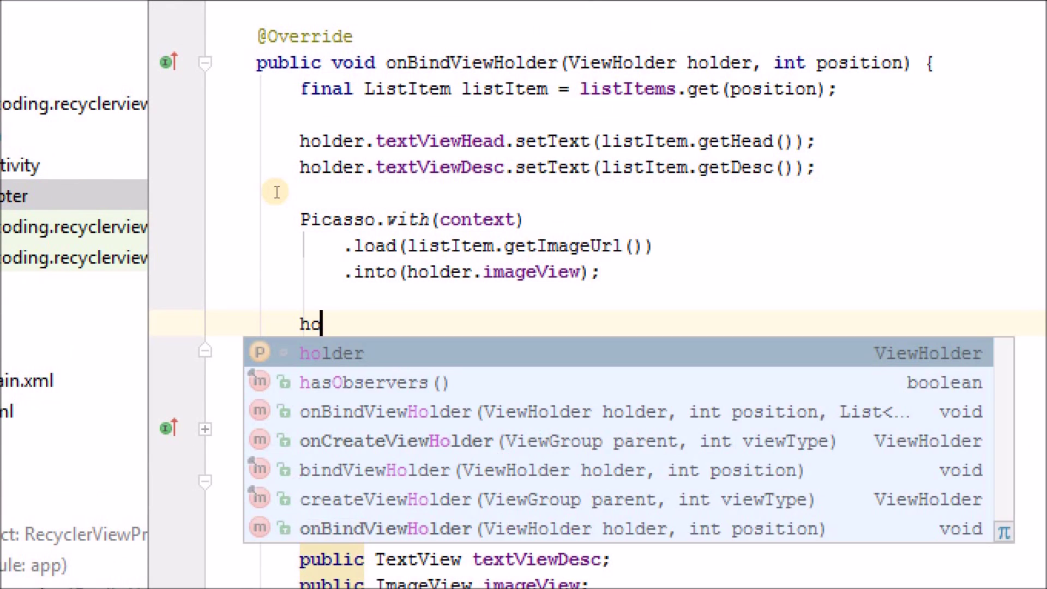
{"action": "type", "text": "lder.l"}
{"action": "key", "text": "Return"}
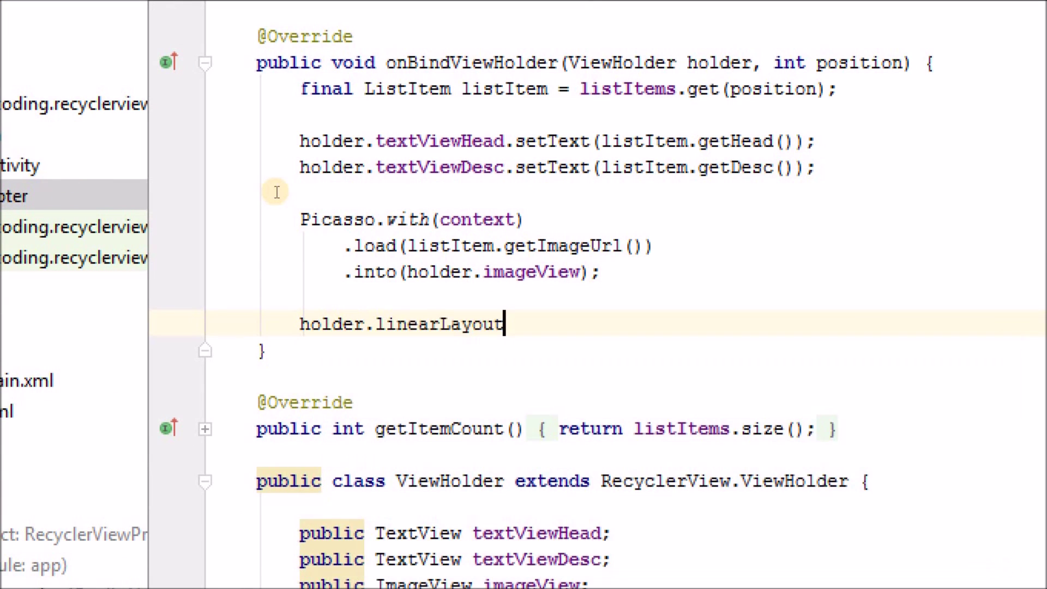
{"action": "type", "text": ".setO"}
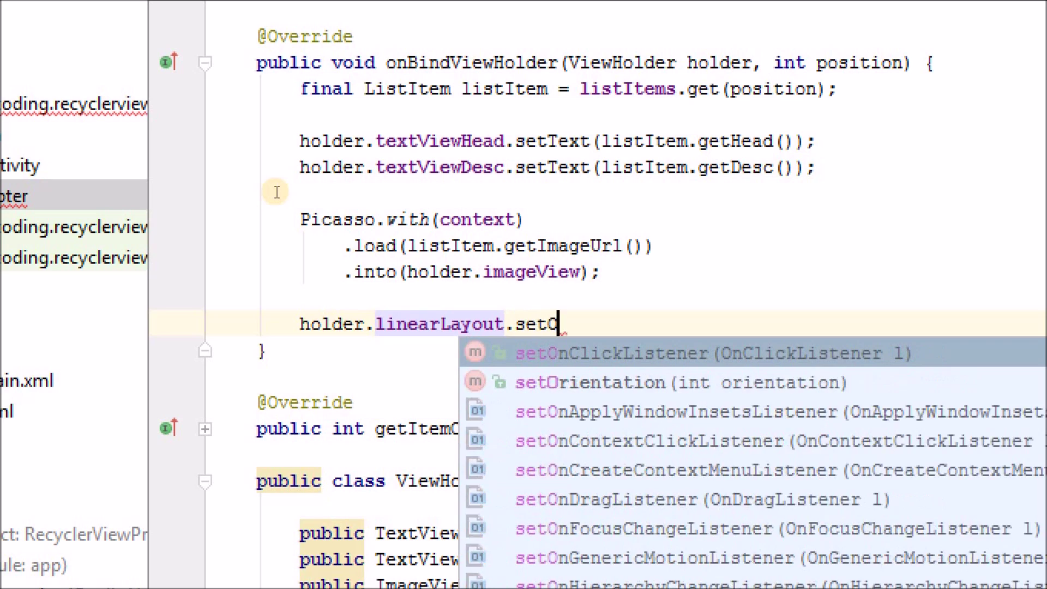
{"action": "key", "text": "Return"}
{"action": "type", "text": "ner(ne"}
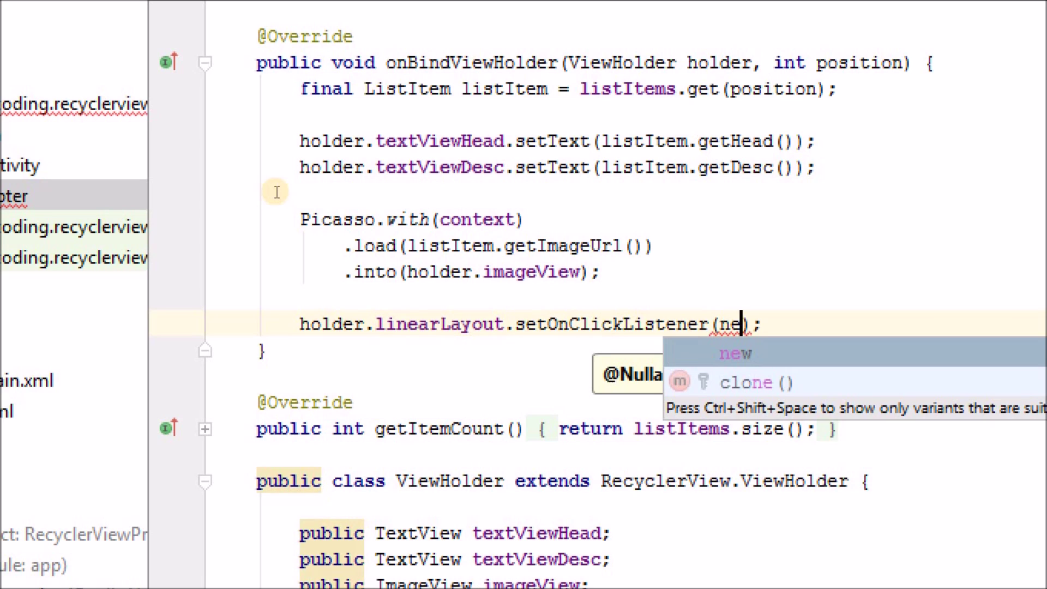
{"action": "type", "text": "w"}
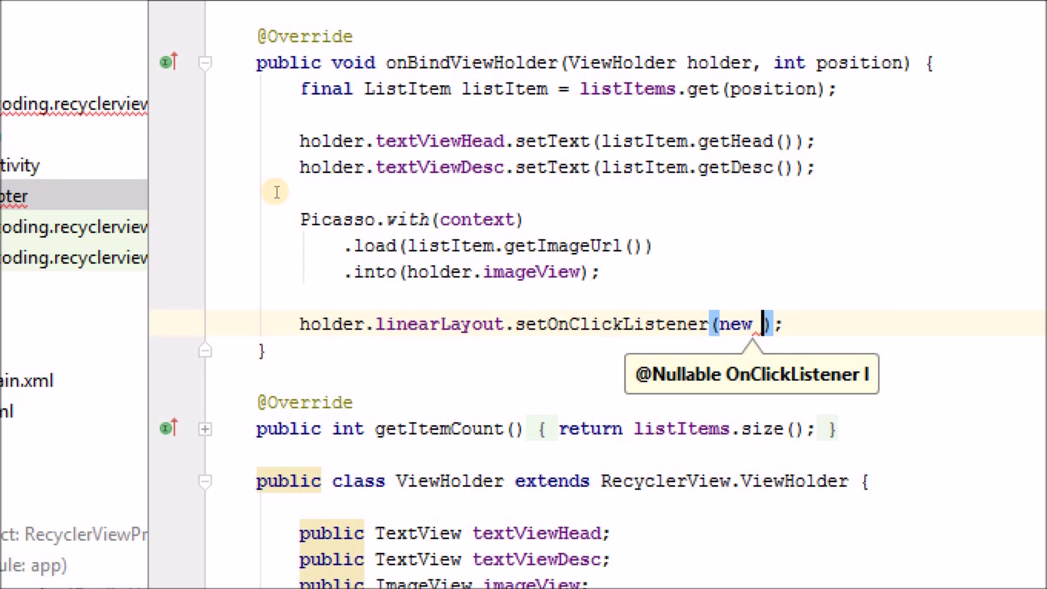
{"action": "key", "text": "ctrl+shift+space"}
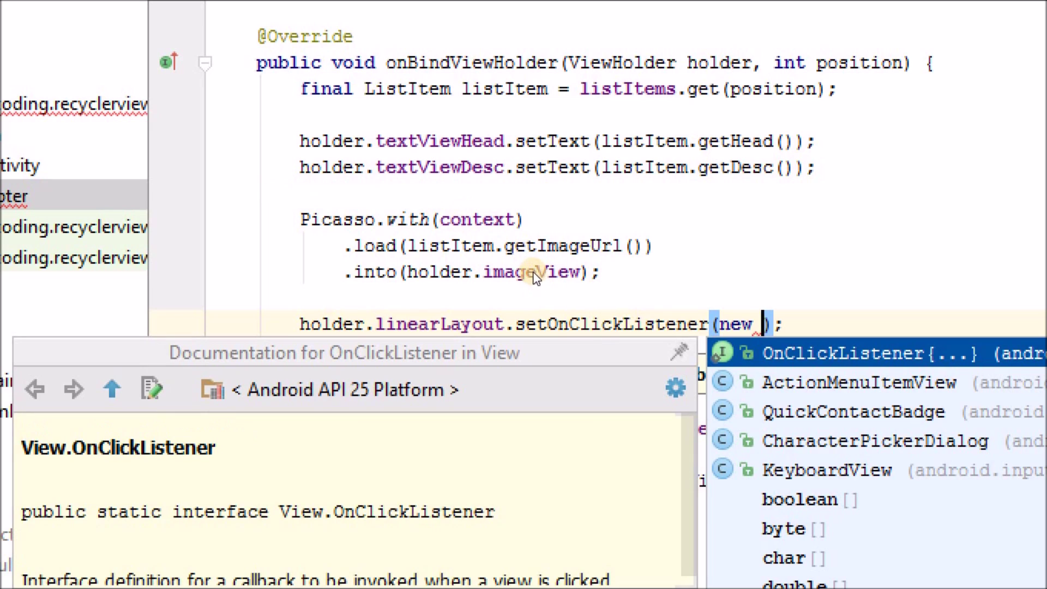
{"action": "key", "text": "Return"}
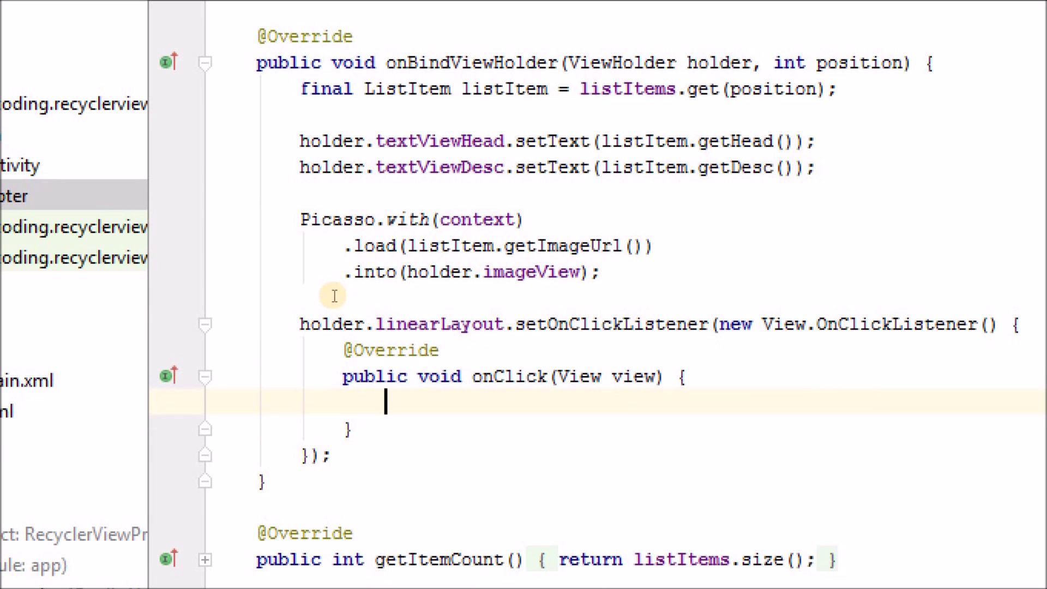
{"action": "scroll", "coordinate": [344, 299], "scroll_direction": "down", "scroll_amount": 1}
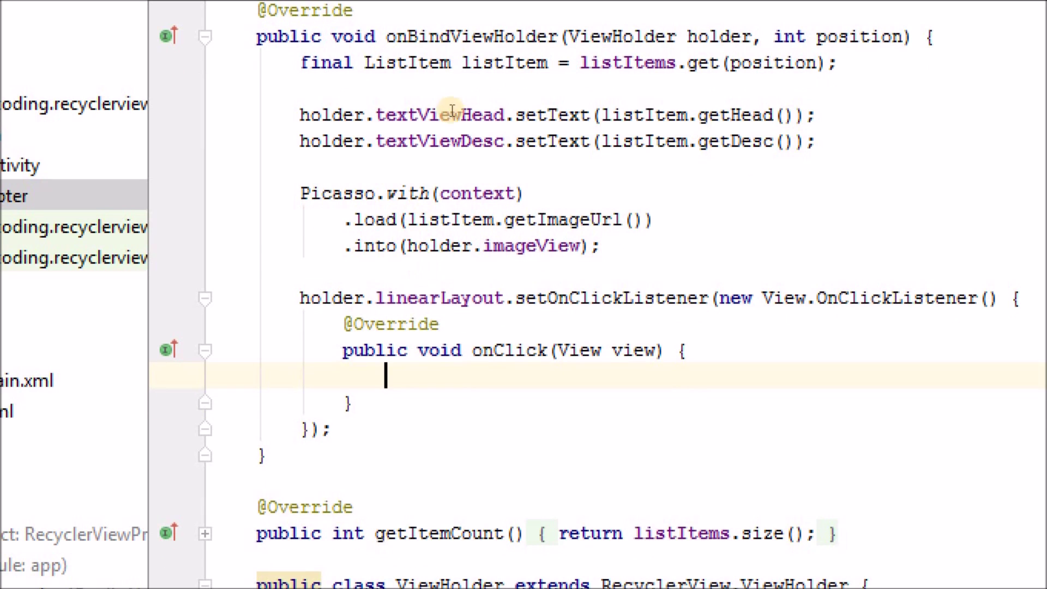
Step: Write Toast.makeText(context, "You clicked "+listItem.getHead(), Toast.LENGTH_LONG).show() inside onClick
{"action": "key", "text": "ctrl+b"}
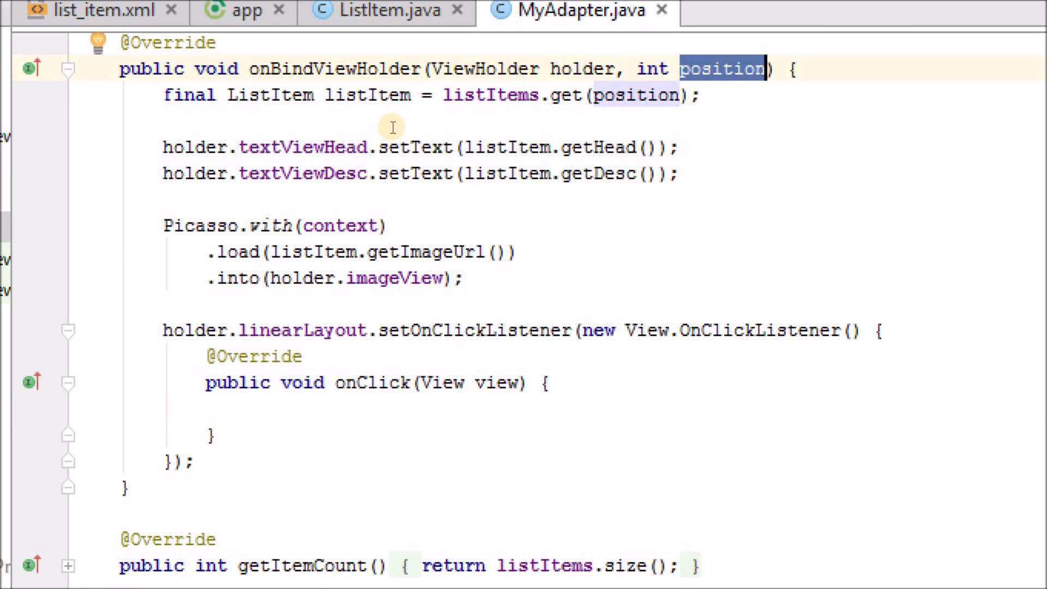
{"action": "key", "text": "ctrl+b"}
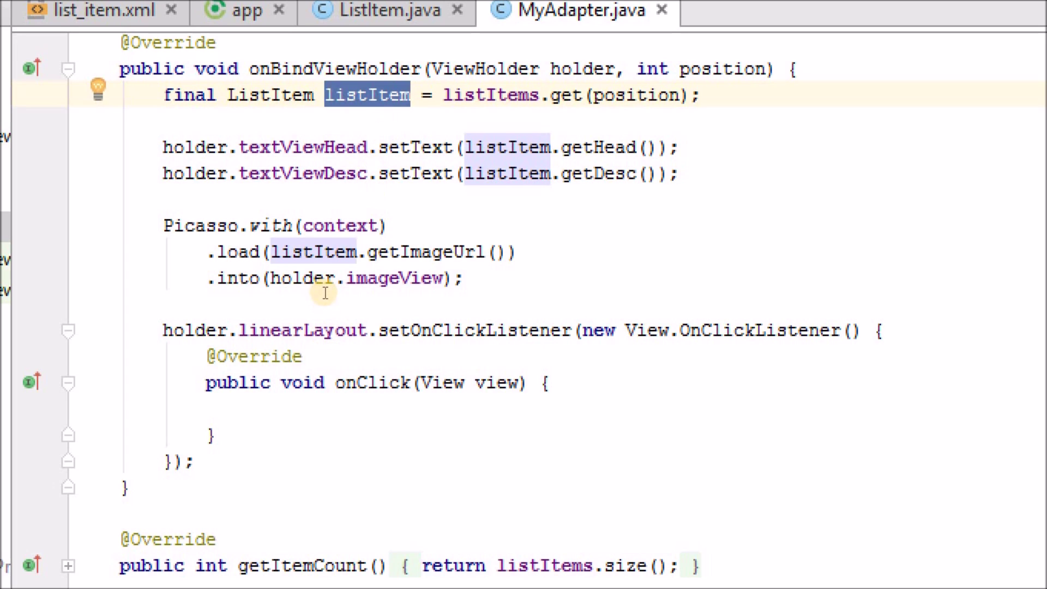
{"action": "key", "text": "ctrl+alt+Left"}
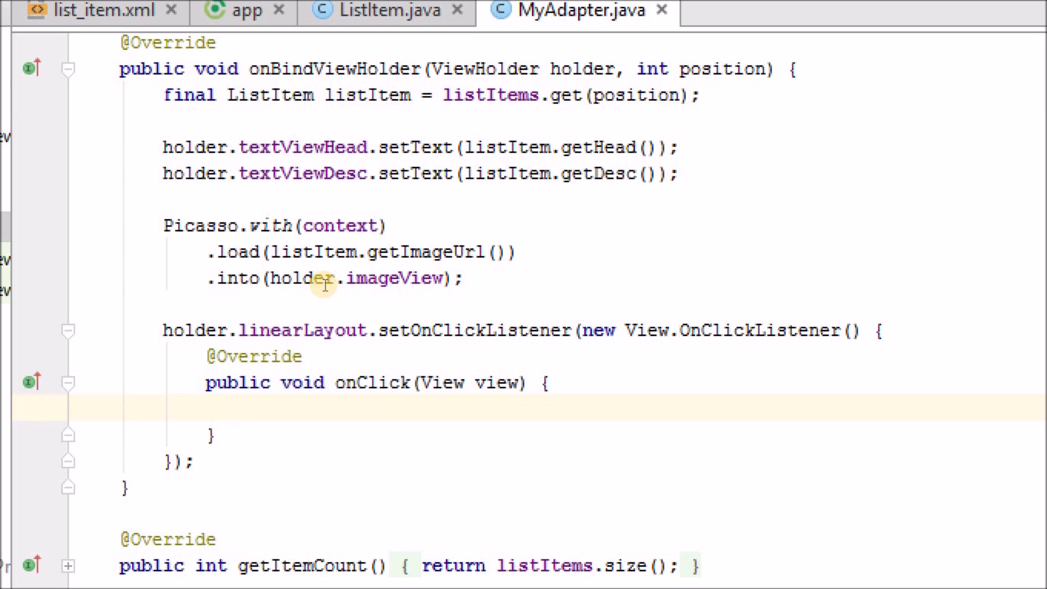
{"action": "type", "text": "To"}
{"action": "key", "text": "Return"}
{"action": "type", "text": "Toast.m"}
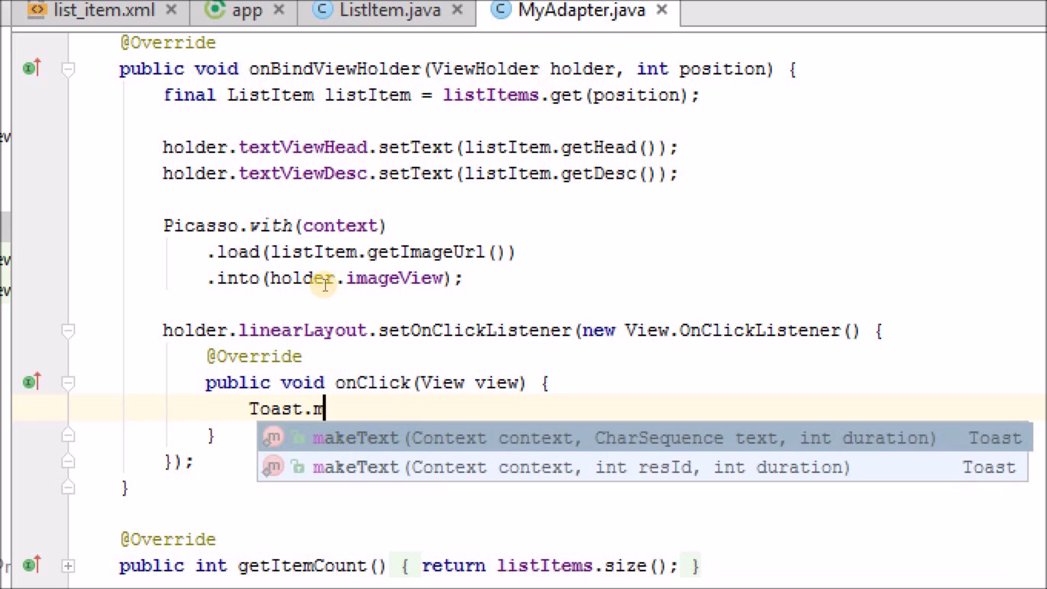
{"action": "key", "text": "Return"}
{"action": "type", "text": "con"}
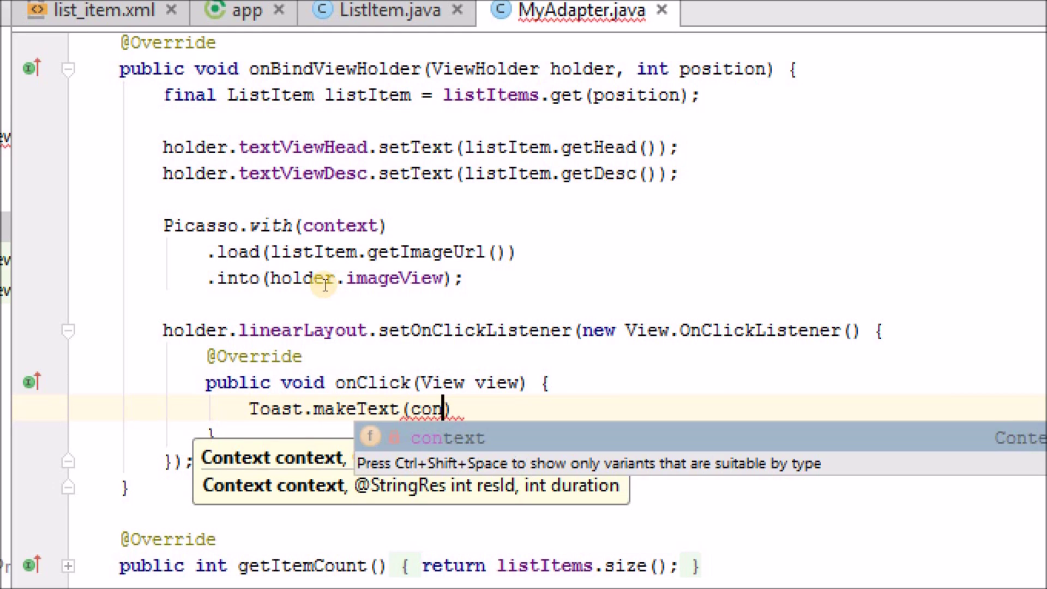
{"action": "key", "text": "Return"}
{"action": "type", "text": ","}
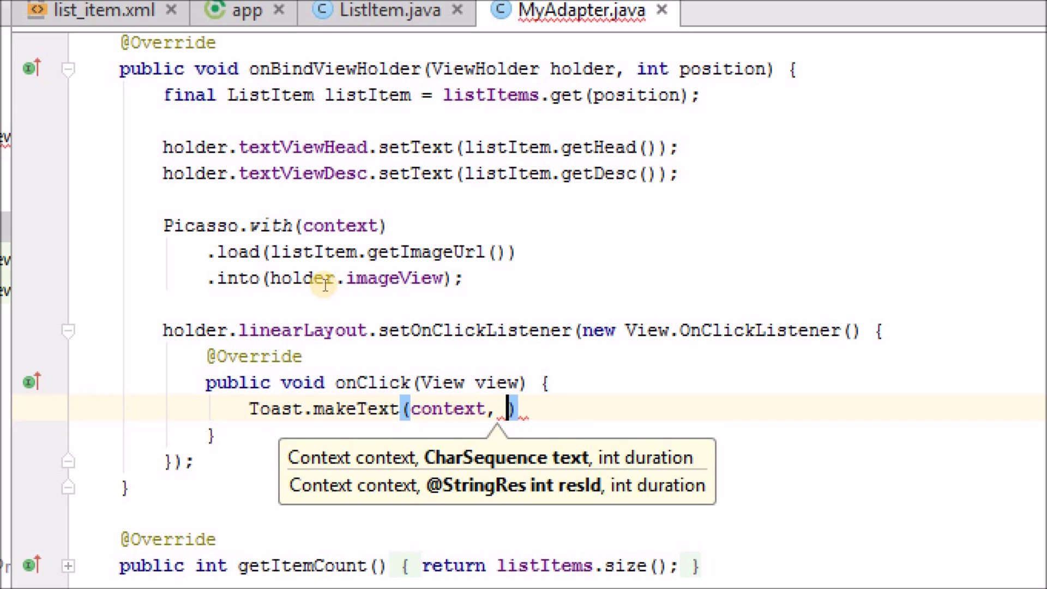
{"action": "type", "text": " \"You clicked"}
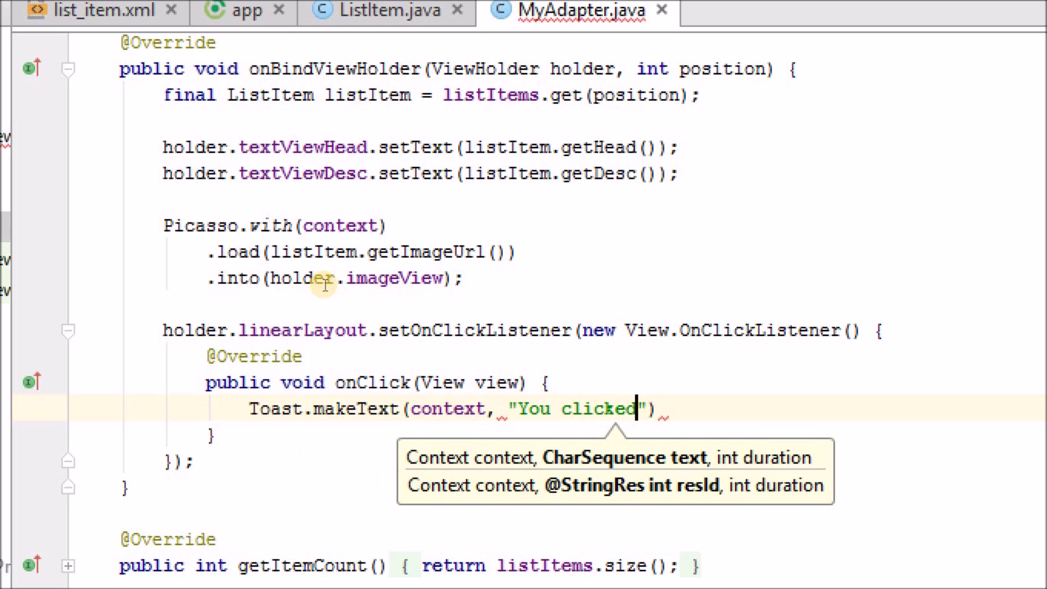
{"action": "key", "text": "Right"}
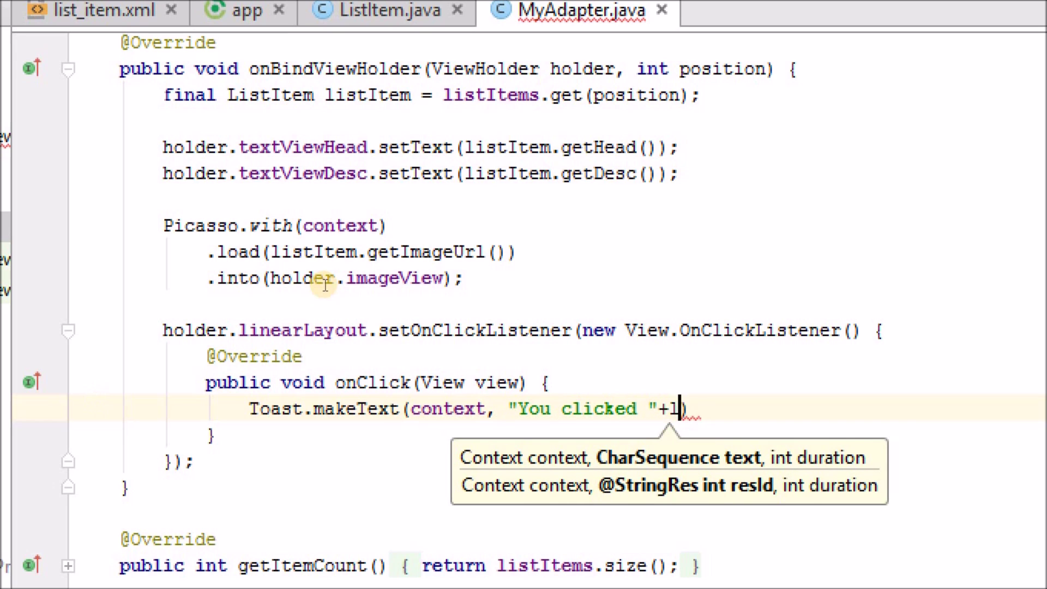
{"action": "type", "text": "li"}
{"action": "key", "text": "Return"}
{"action": "type", "text": "."}
{"action": "key", "text": "Return"}
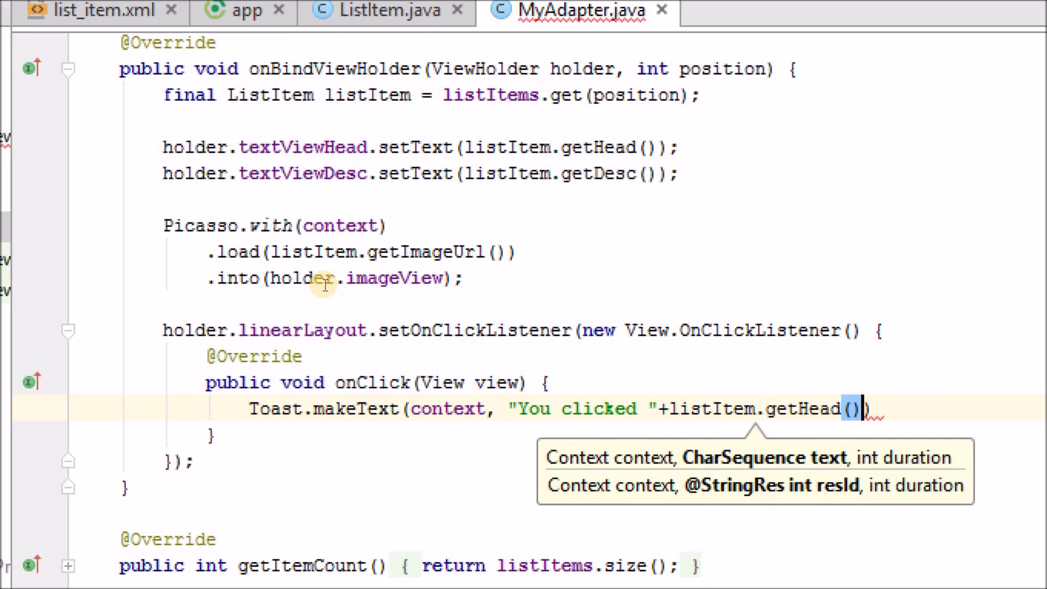
{"action": "type", "text": ", "}
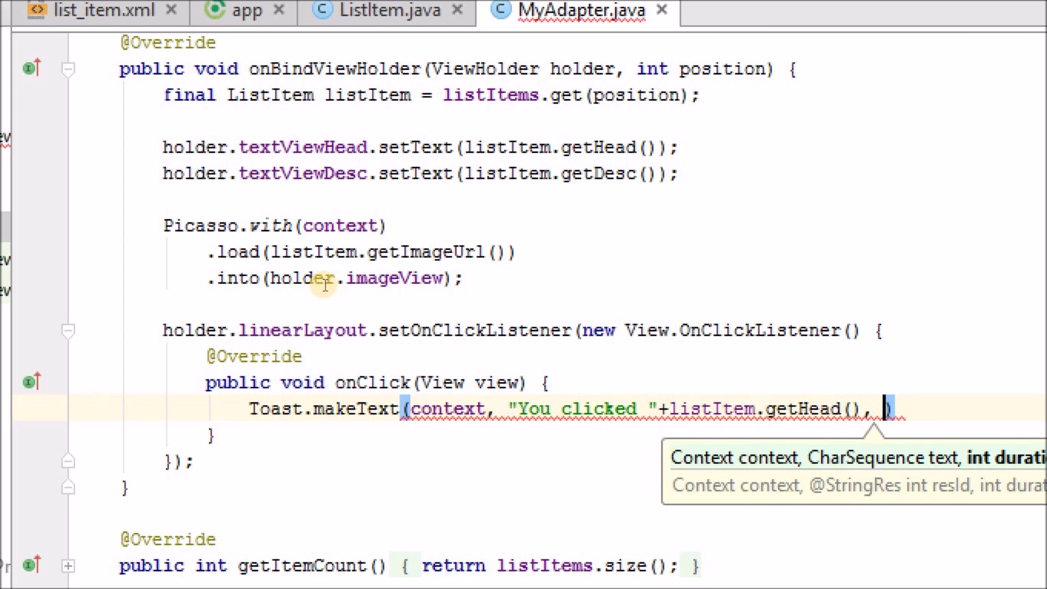
{"action": "type", "text": "T"}
{"action": "key", "text": "Return"}
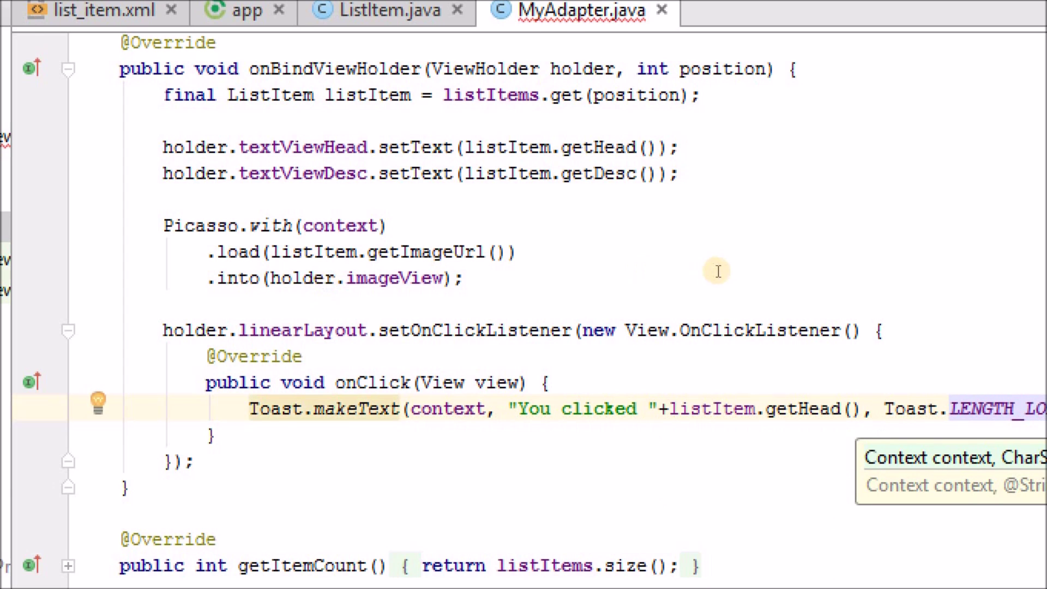
{"action": "type", "text": ")."}
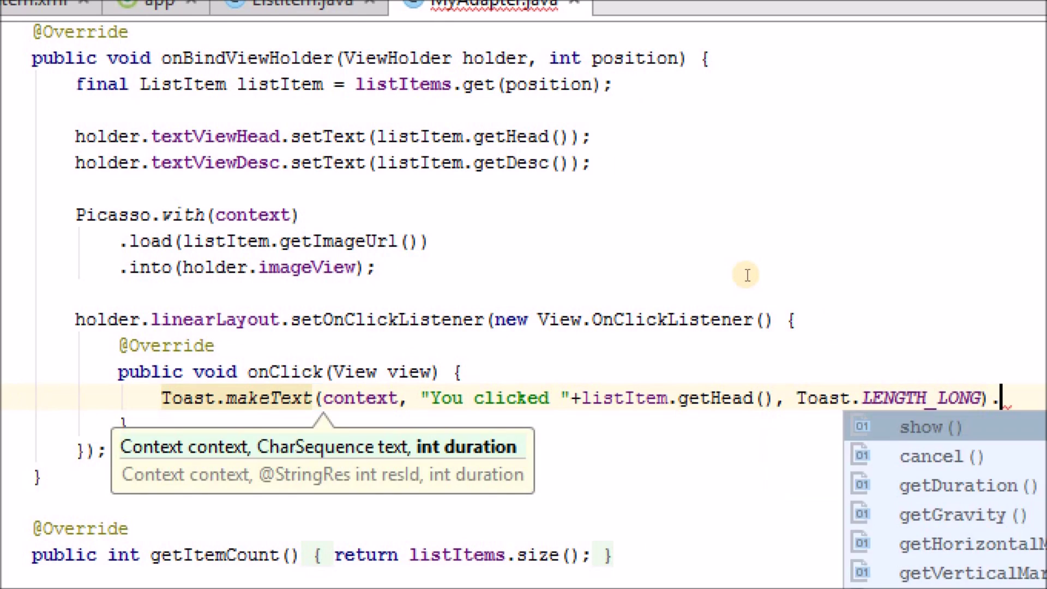
{"action": "type", "text": "sh"}
{"action": "key", "text": "Return"}
{"action": "type", "text": ";"}
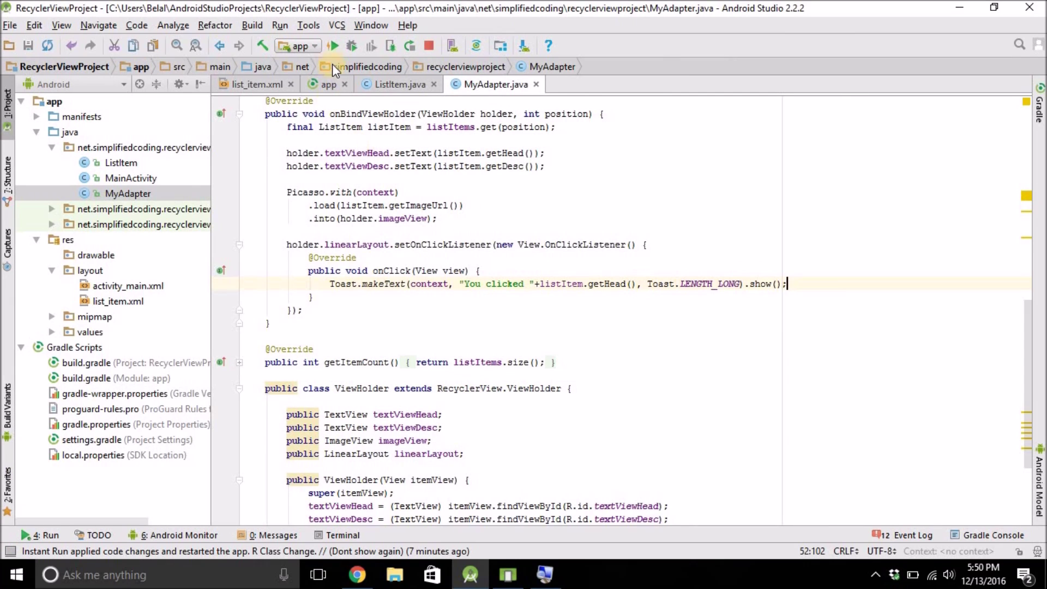
Step: Run the updated app and bring the Android Emulator window to the front
{"action": "left_click", "coordinate": [328, 44]}
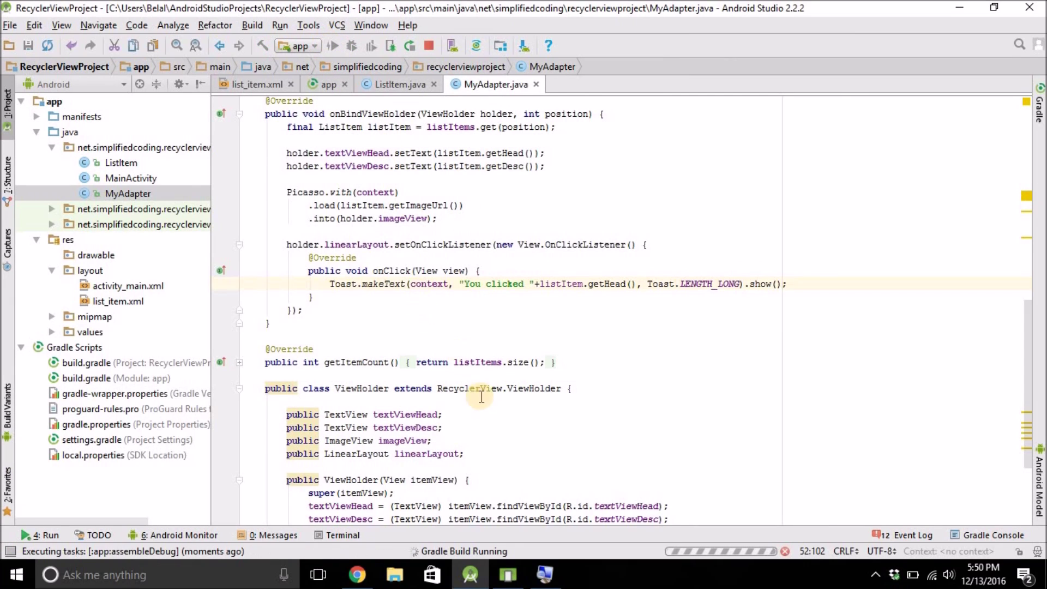
{"action": "left_click", "coordinate": [506, 577]}
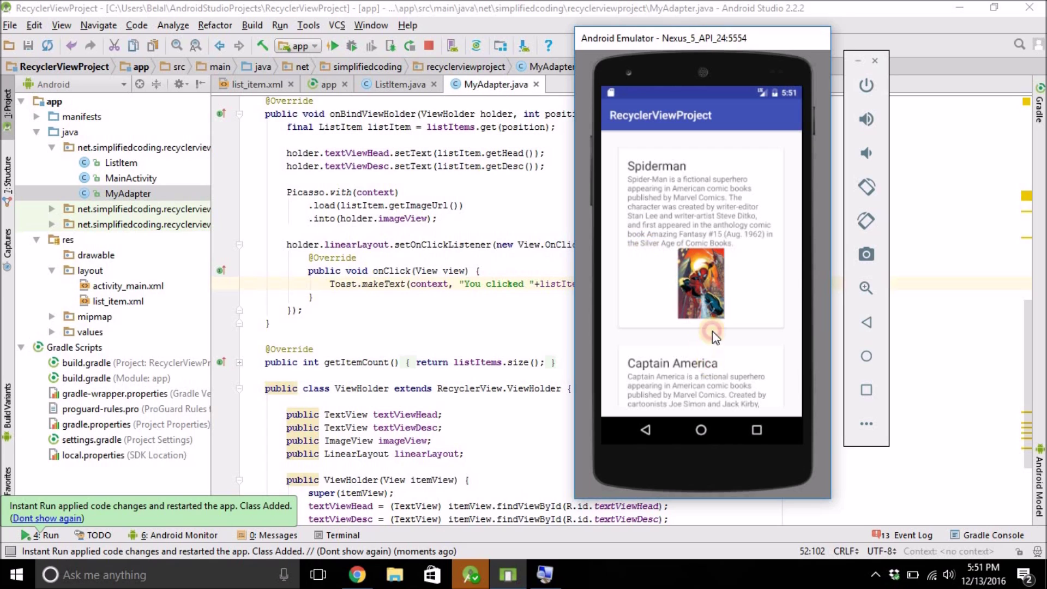
{"action": "left_click_drag", "start_coordinate": [712, 335], "coordinate": [710, 106]}
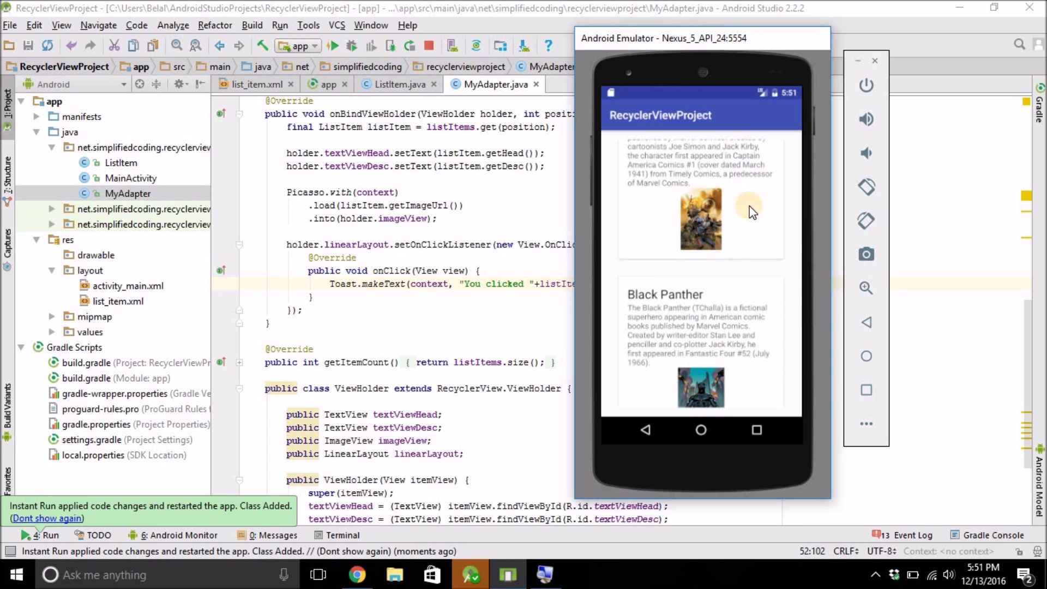
Step: Tap the Captain America, Spiderman and Black Panther cards, confirming each 'You clicked' toast
{"action": "left_click", "coordinate": [752, 211]}
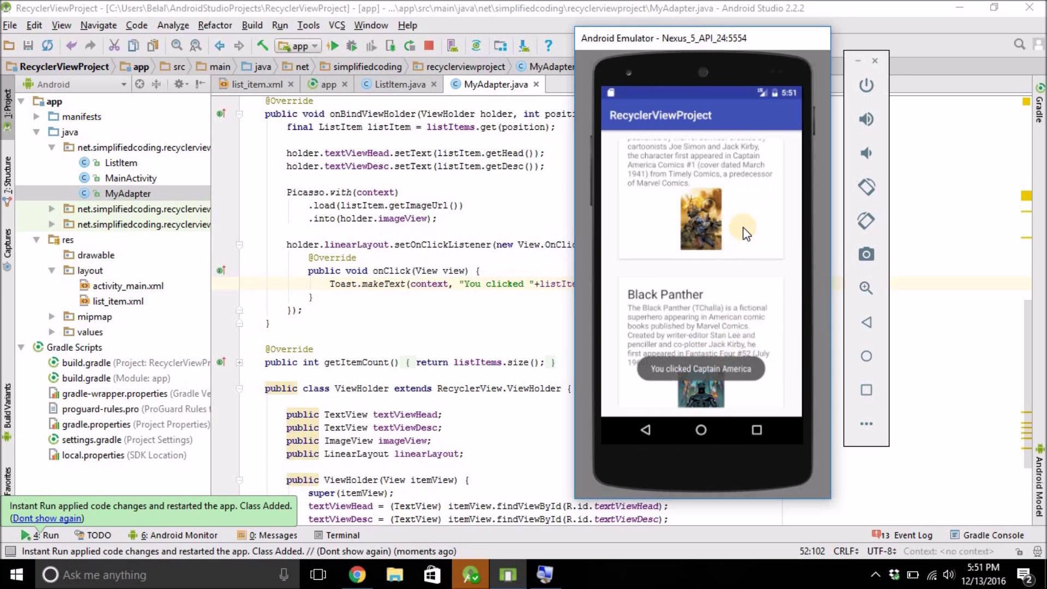
{"action": "left_click_drag", "start_coordinate": [748, 228], "coordinate": [745, 313]}
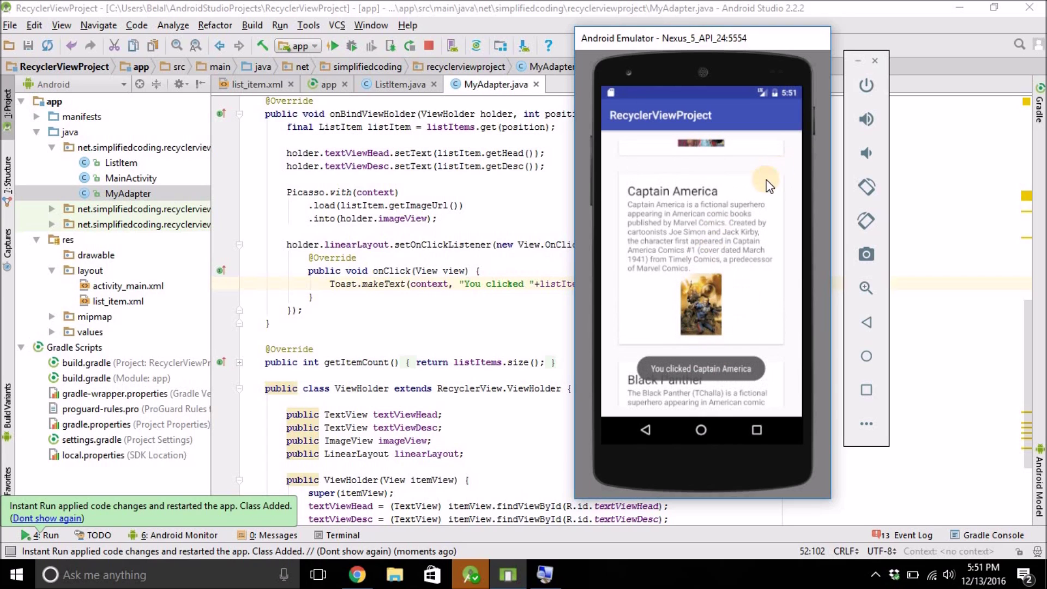
{"action": "left_click_drag", "start_coordinate": [748, 210], "coordinate": [741, 360]}
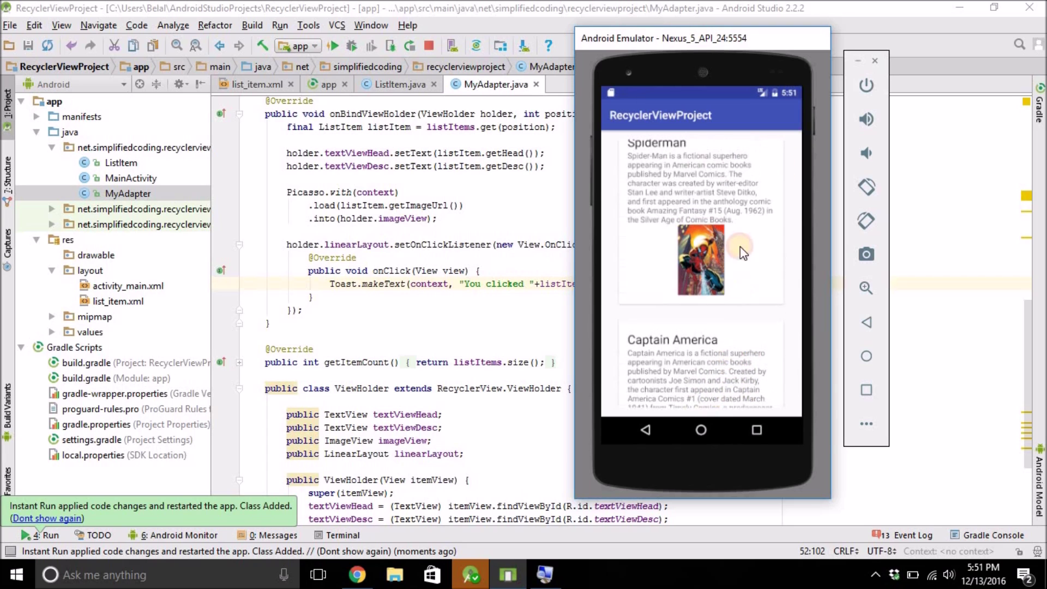
{"action": "left_click", "coordinate": [681, 186]}
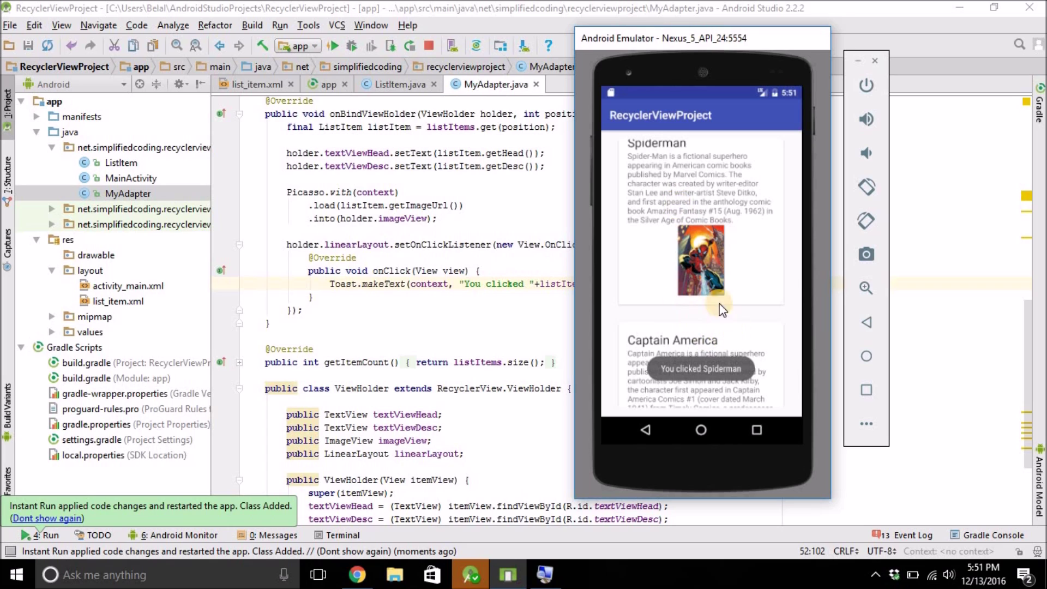
{"action": "left_click_drag", "start_coordinate": [746, 253], "coordinate": [748, 165]}
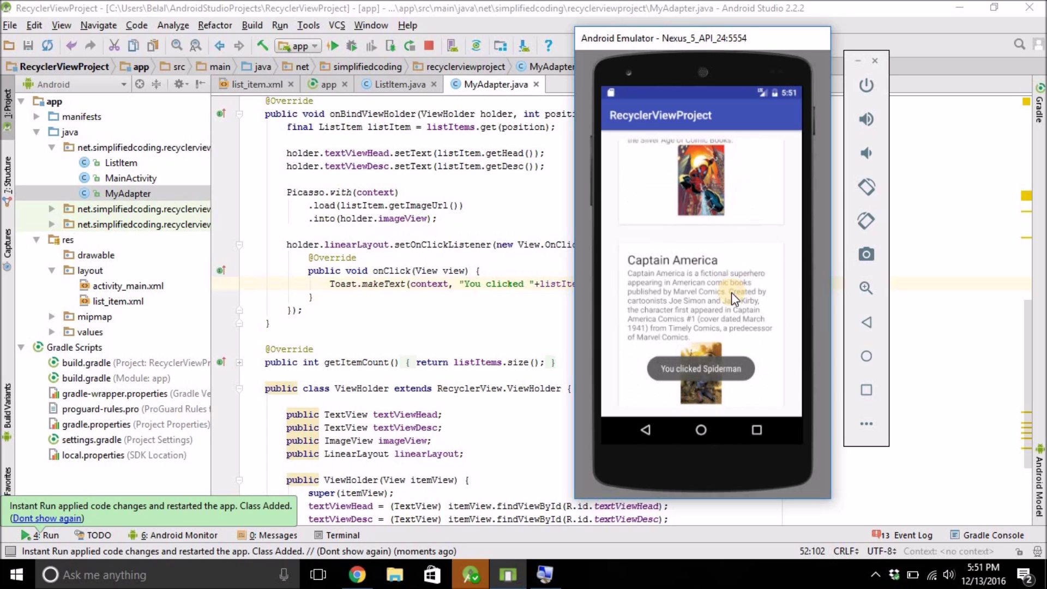
{"action": "left_click_drag", "start_coordinate": [711, 318], "coordinate": [720, 288]}
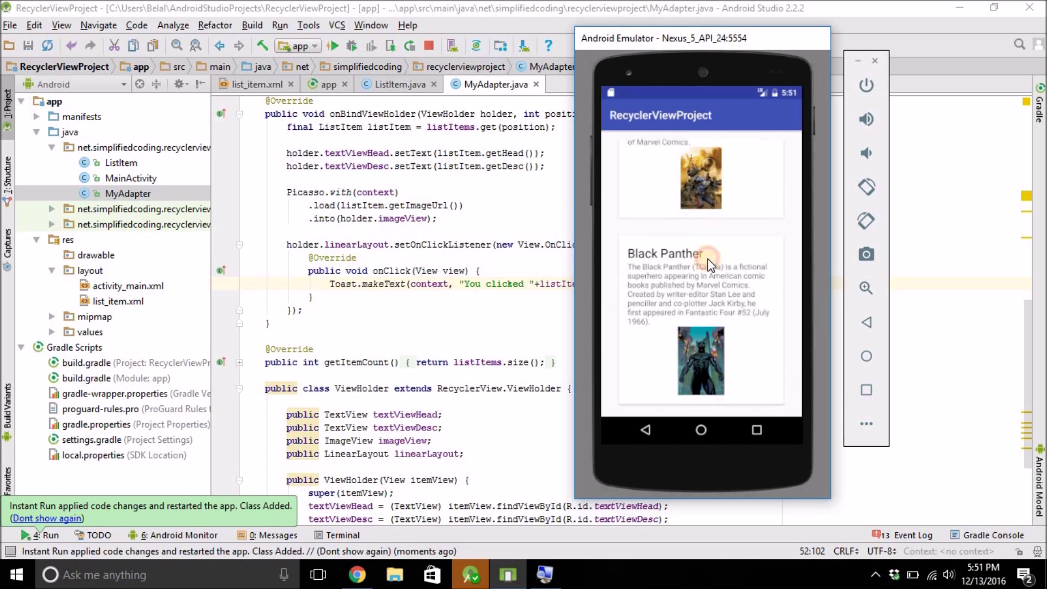
{"action": "left_click", "coordinate": [721, 288]}
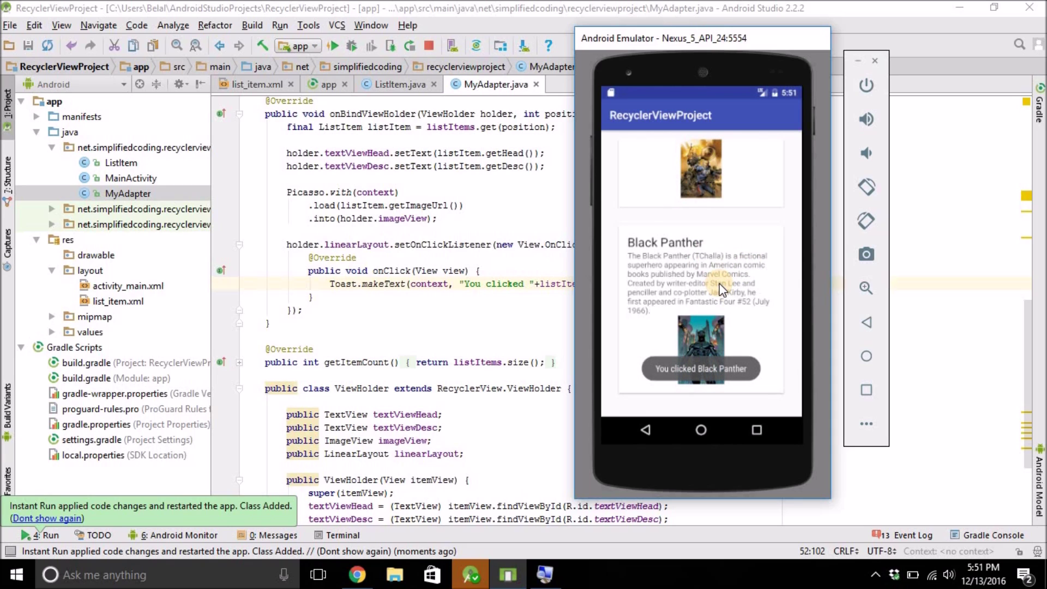